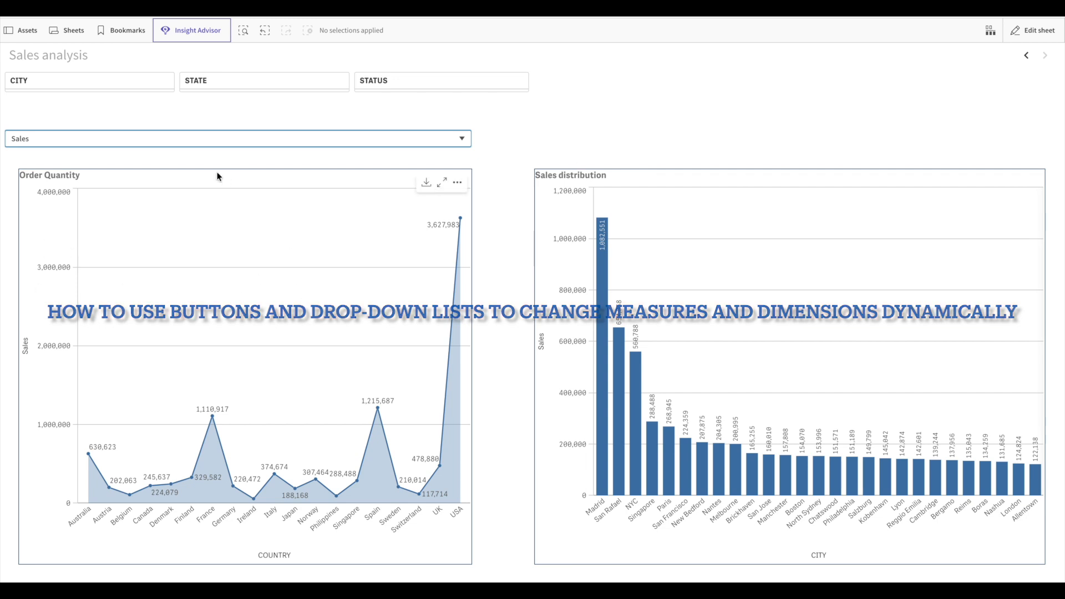
Step: Change the measure drop-down above the Order Quantity chart to show as Buttons, and return to sheet view
left_click(184, 138)
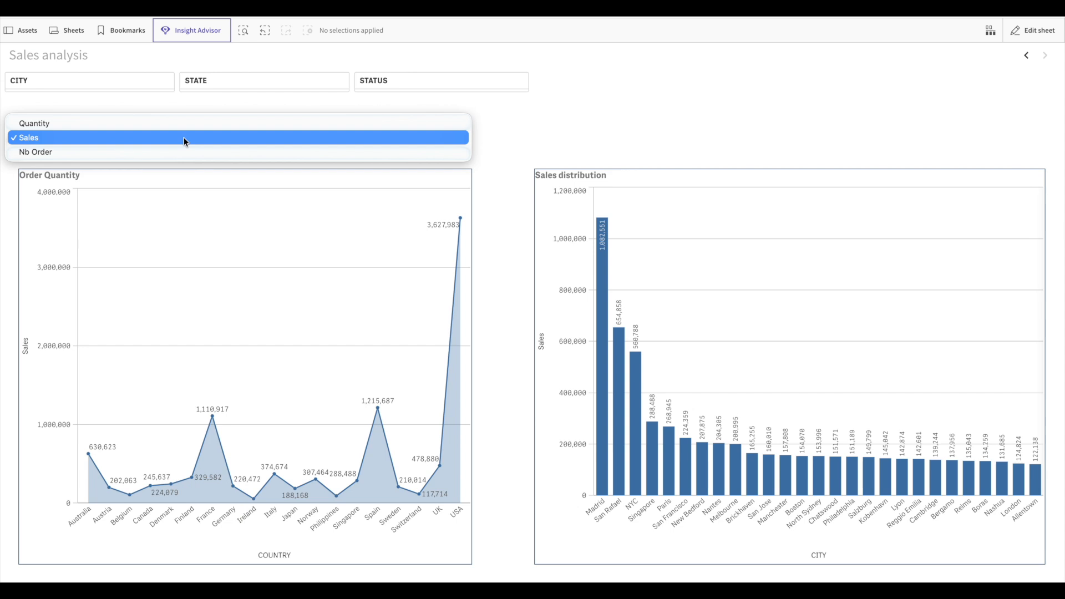
left_click(185, 141)
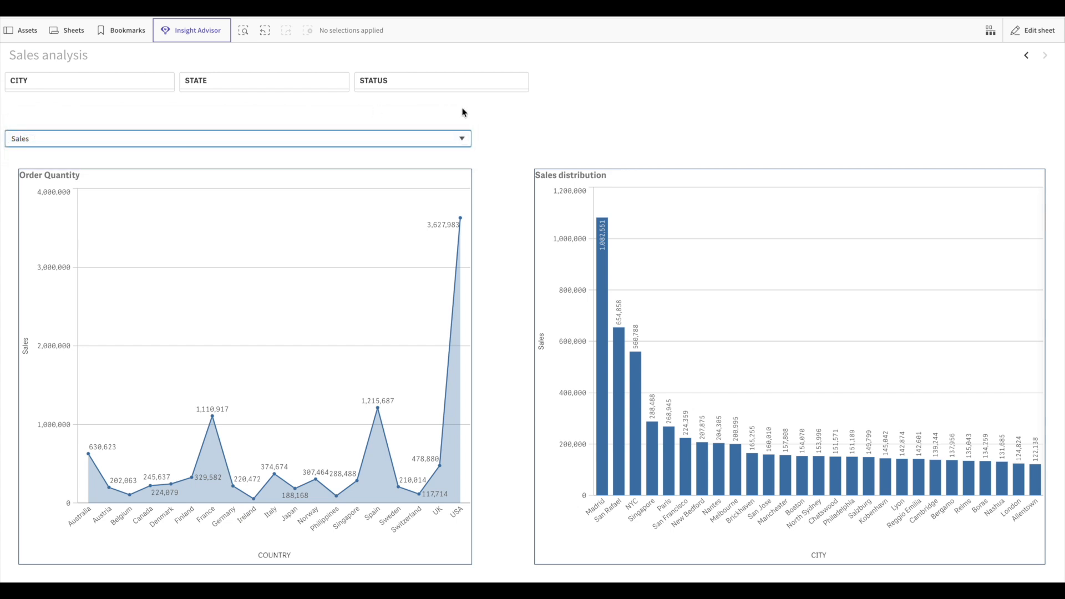
left_click(1022, 34)
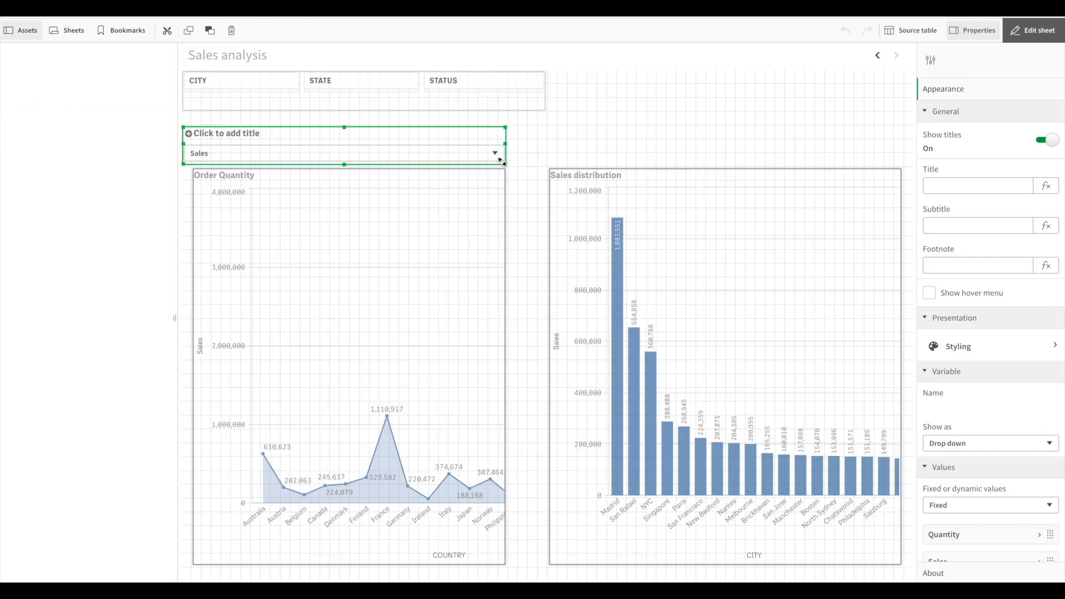
scroll(1004, 513, "down", 2)
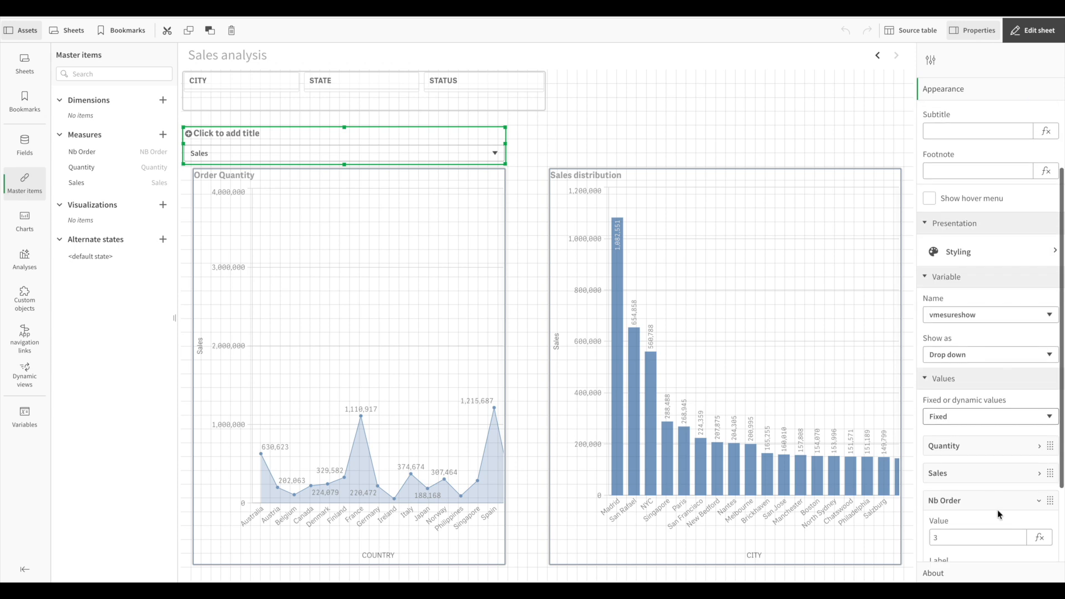
left_click(965, 355)
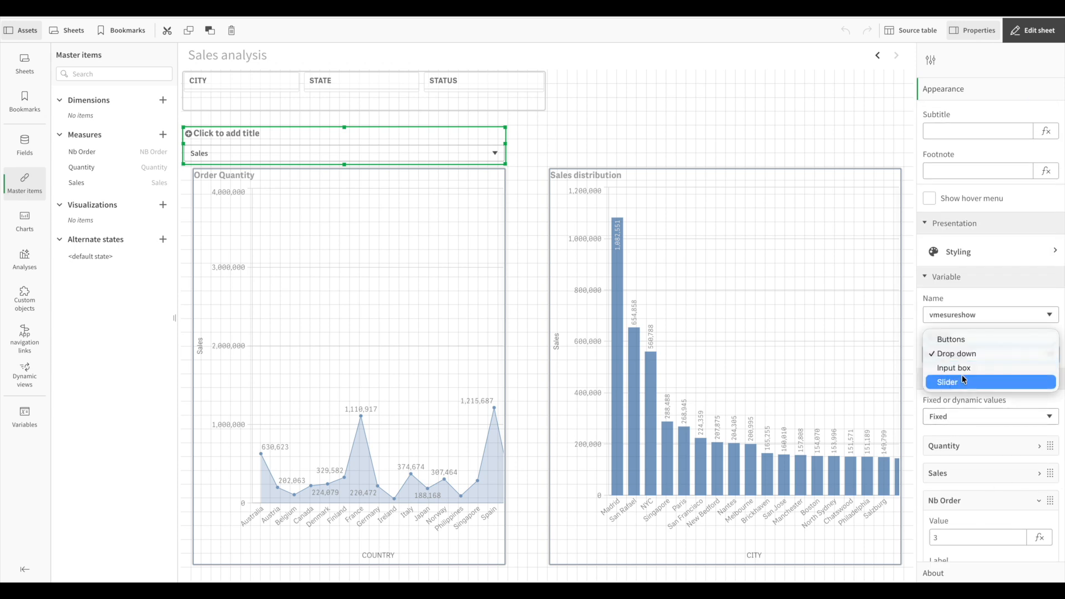
left_click(959, 342)
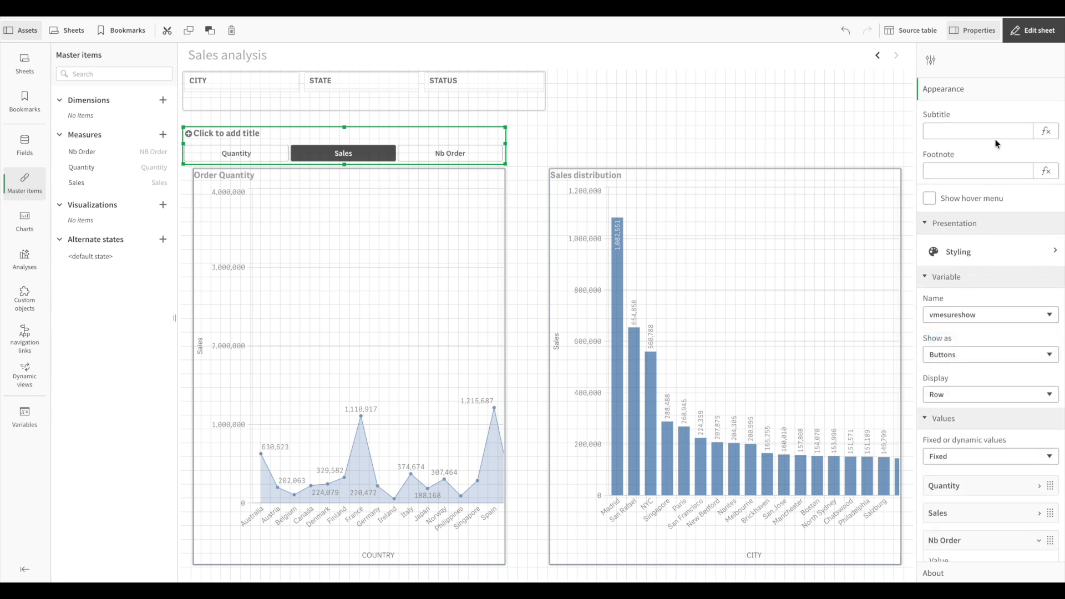
left_click(1029, 34)
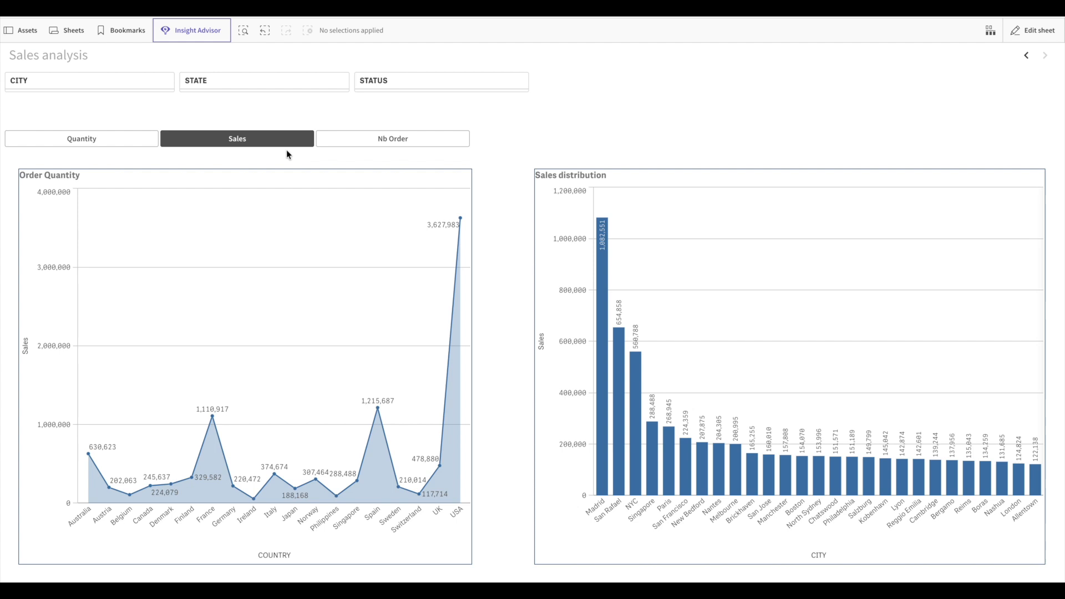
Step: Test the buttons above the Order Quantity chart by switching through Quantity, Nb Order and back to Sales
left_click(117, 143)
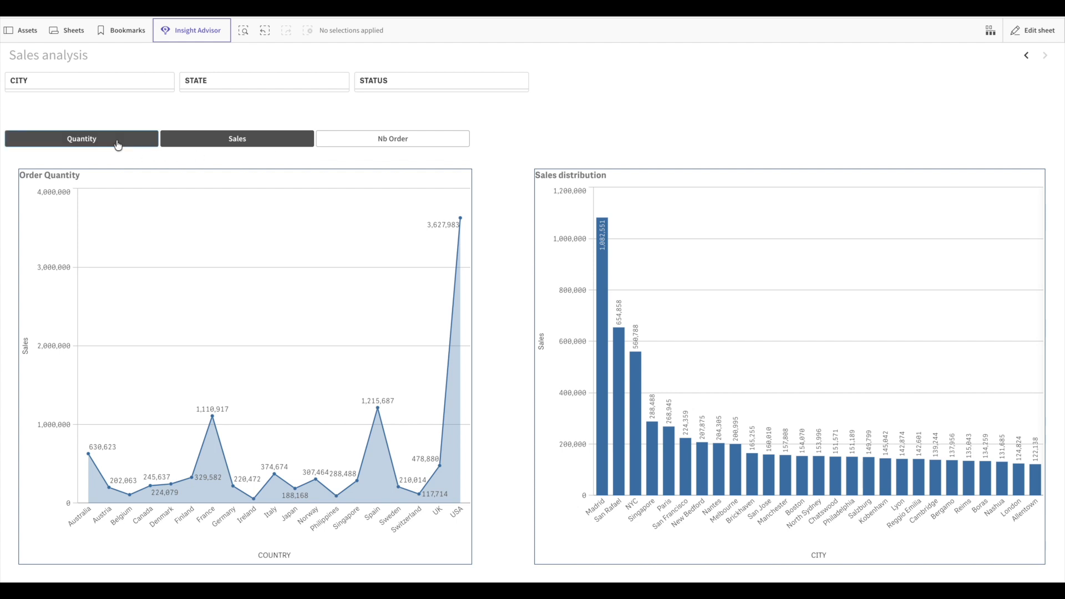
left_click(387, 142)
left_click(280, 145)
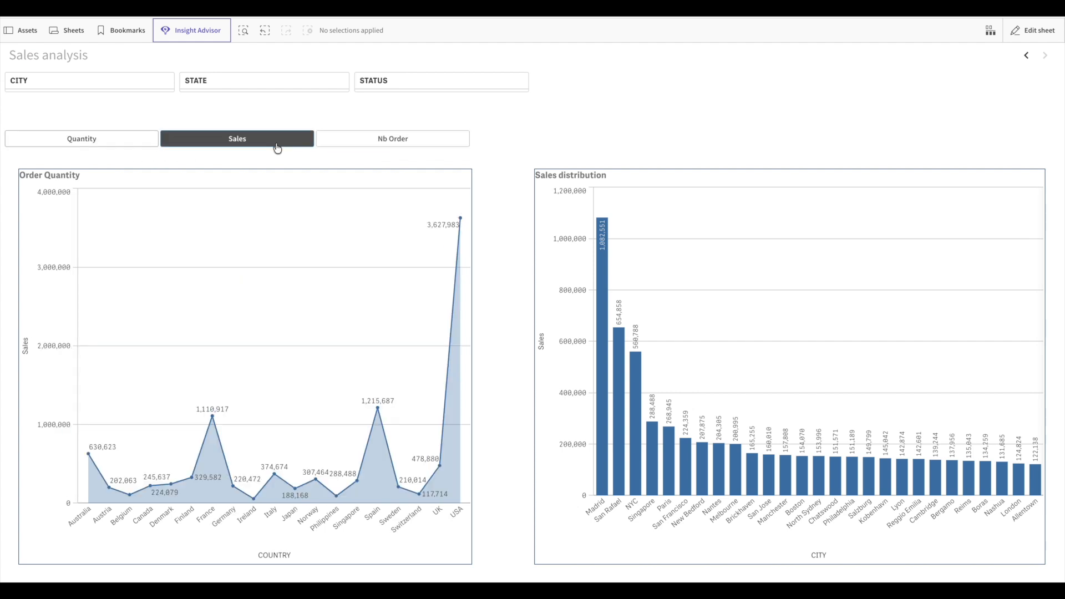
Step: Try the Slider display for the Order Quantity measure selector, and set it back to Drop down
left_click(1035, 34)
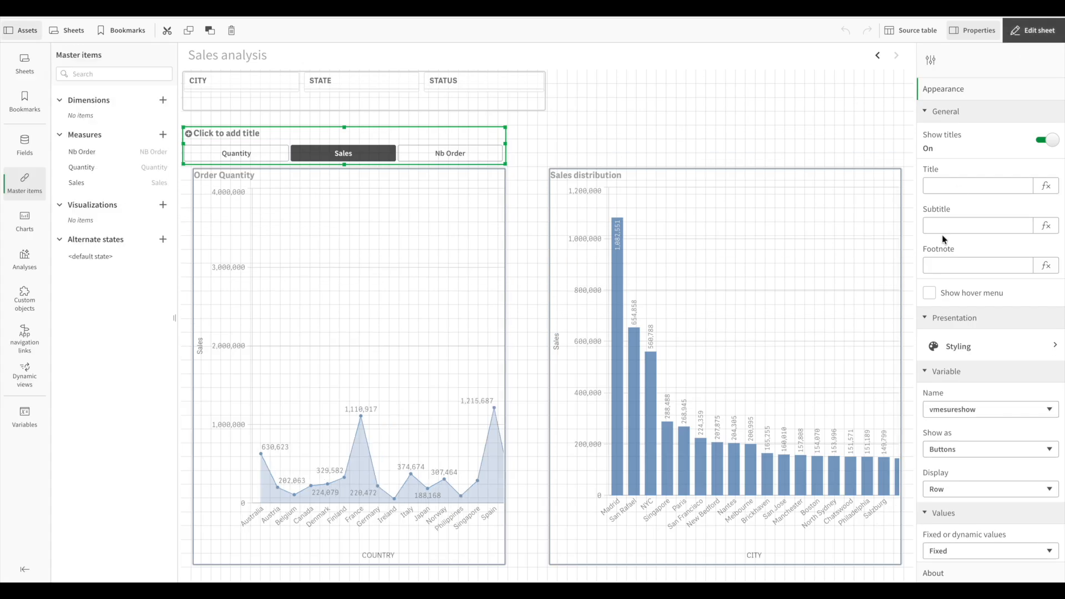
left_click(949, 457)
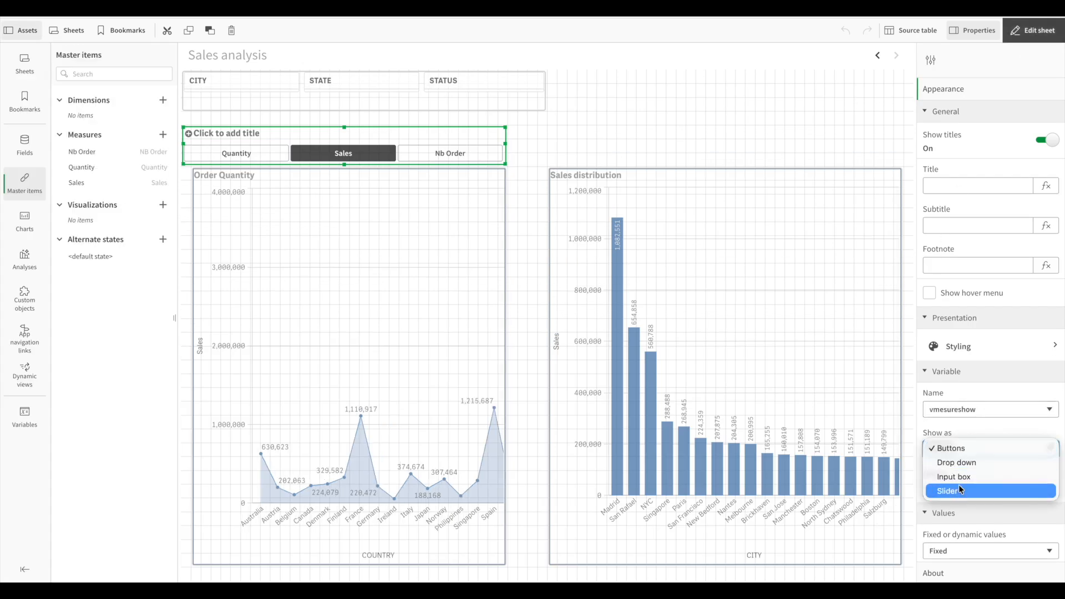
left_click(956, 490)
left_click(960, 449)
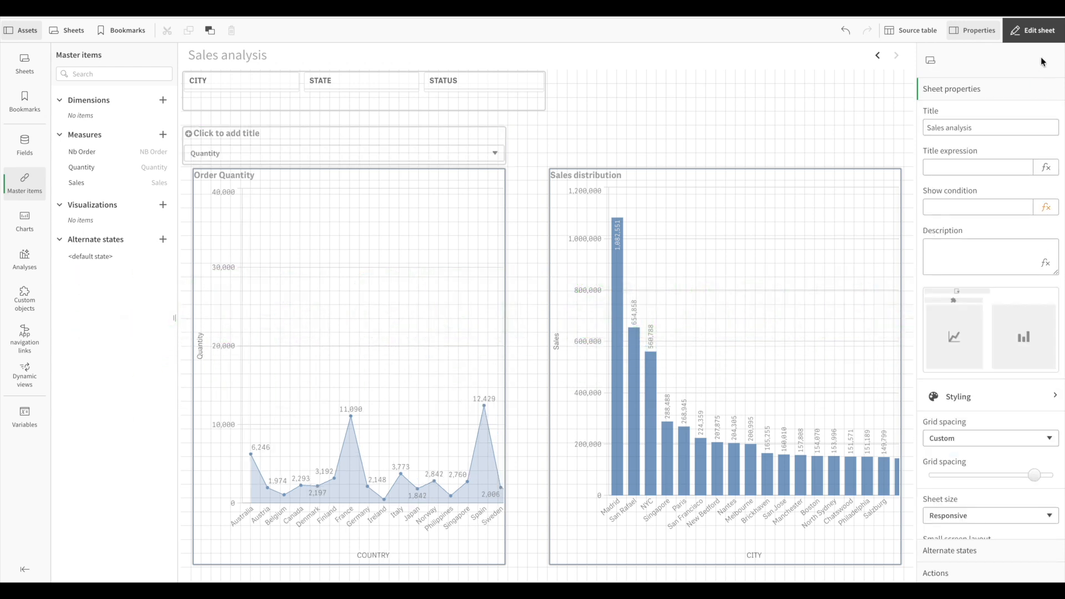
left_click(1045, 35)
left_click(1045, 36)
Step: Create a new variable named vShowmesures with the definition 1
left_click(24, 416)
left_click(816, 77)
left_click(547, 217)
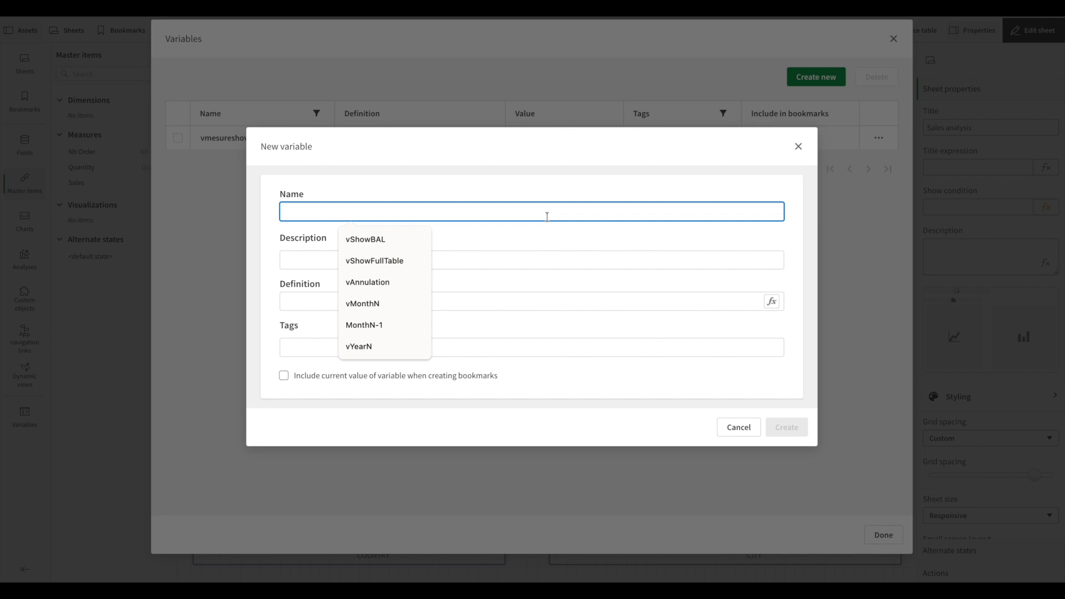
type("vsho")
left_click(374, 330)
left_click(312, 304)
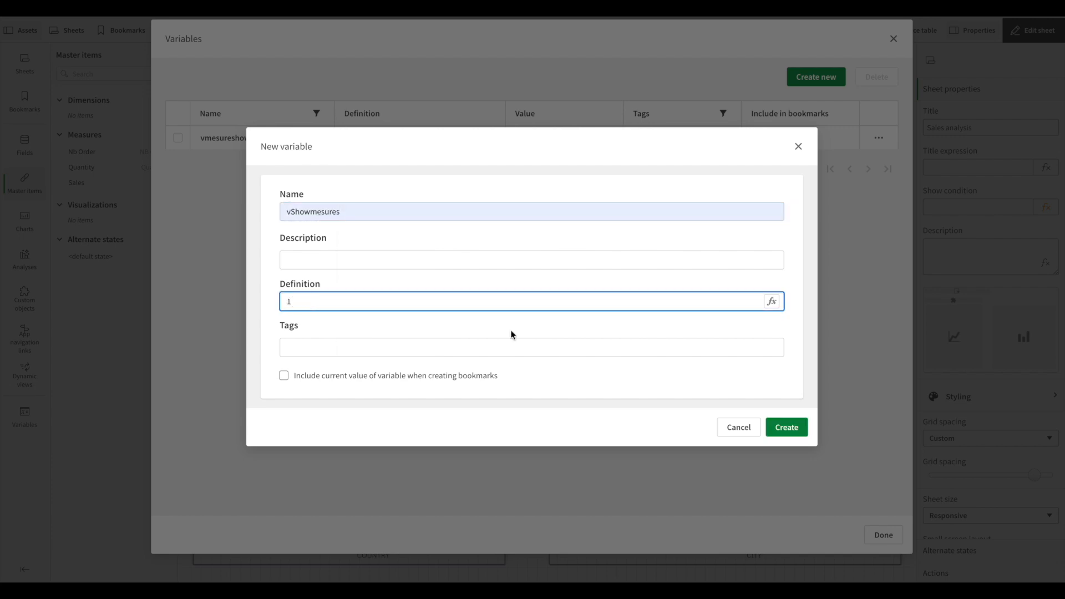
left_click(787, 427)
left_click(883, 535)
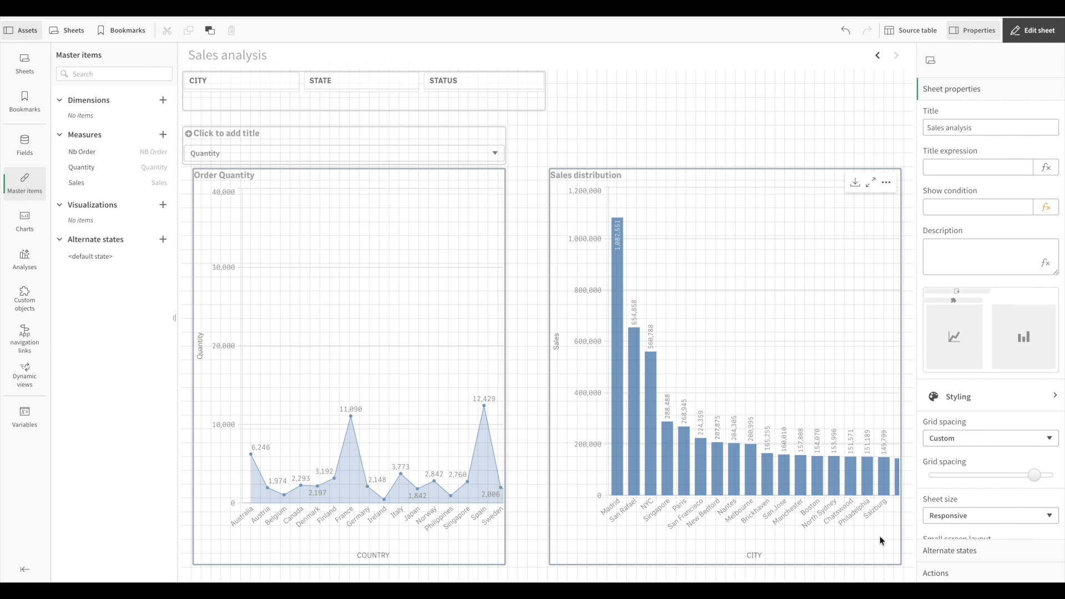
Step: Add a Variable input object above the Sales distribution chart, reduced to the same height as the existing drop-down
left_click(34, 304)
left_click_drag(95, 233, 647, 147)
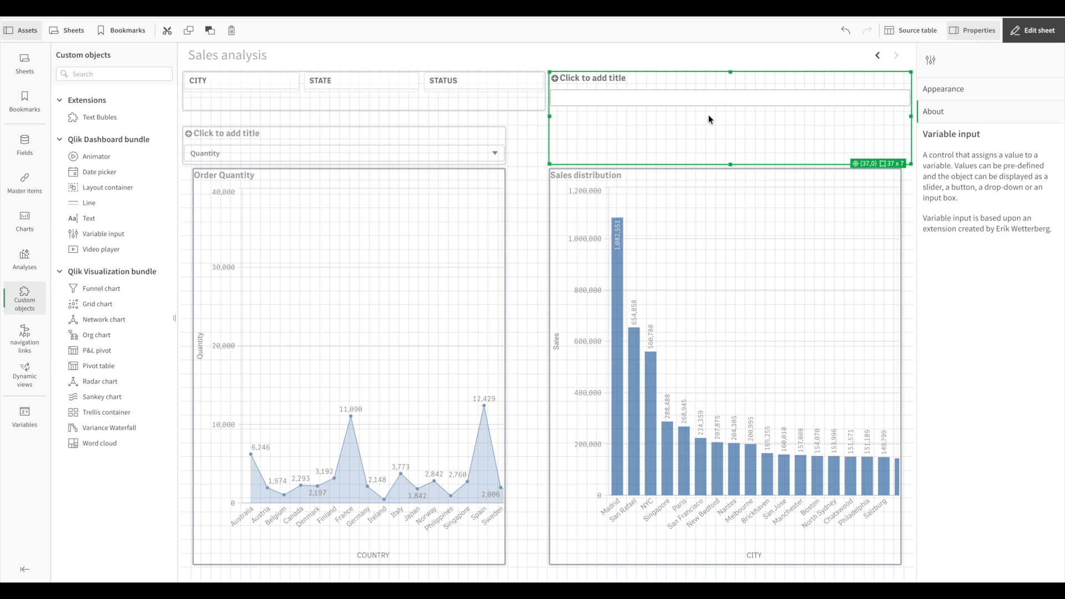
left_click_drag(546, 71, 549, 127)
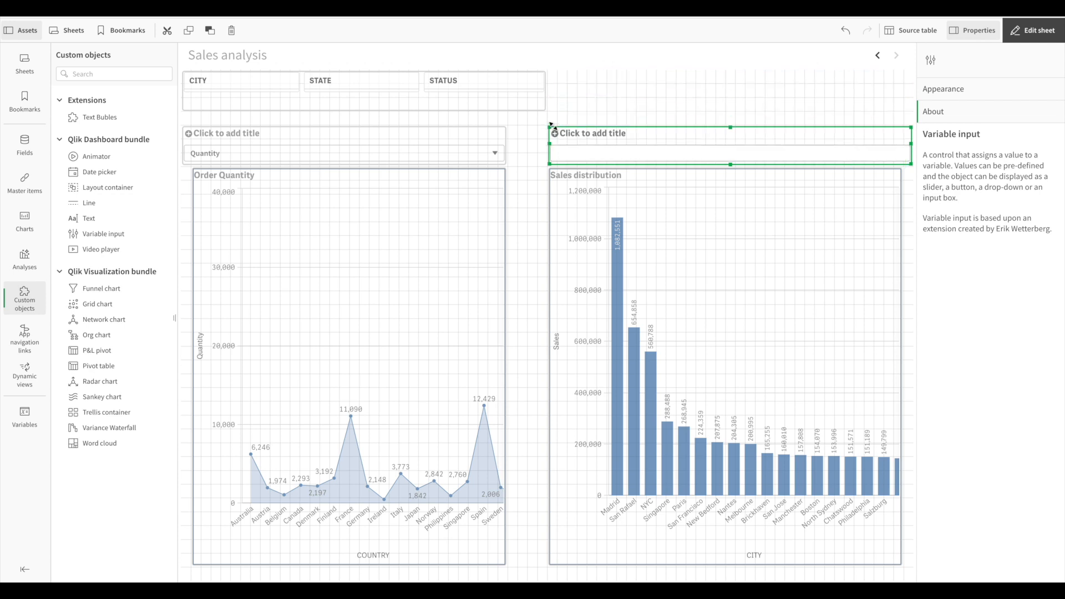
Step: Link the new variable input to vShowmesures and show it as Buttons
left_click(936, 88)
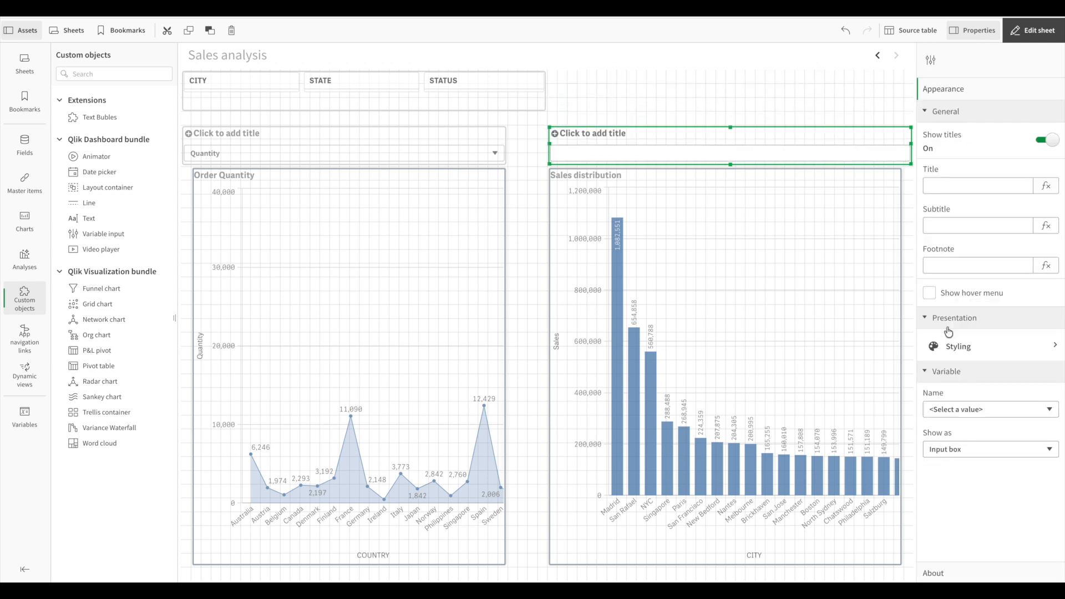
left_click(964, 417)
left_click(967, 431)
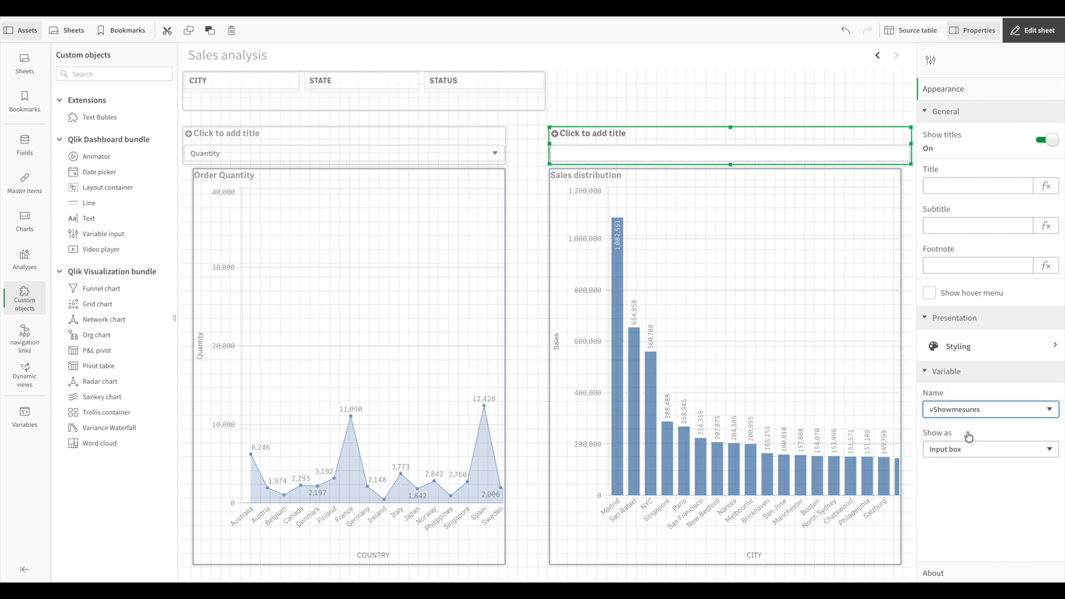
left_click(972, 448)
left_click(971, 420)
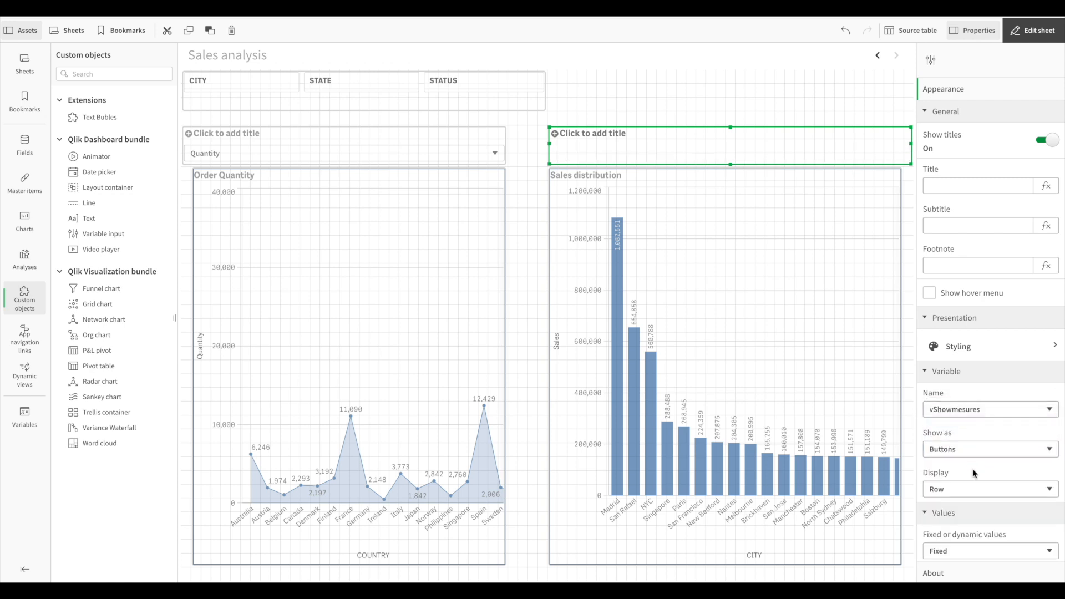
Step: Keep Fixed values and add a first alternative with value 1 and label Quantity to the new variable input
scroll(973, 470, "down", 1)
left_click(958, 503)
left_click(964, 505)
left_click(977, 537)
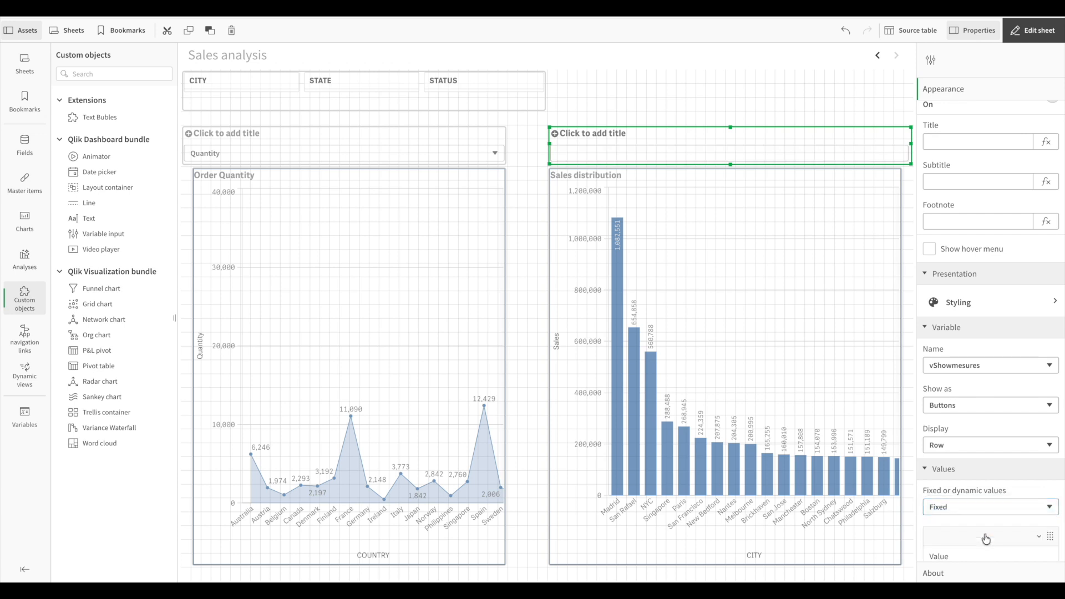
left_click(967, 432)
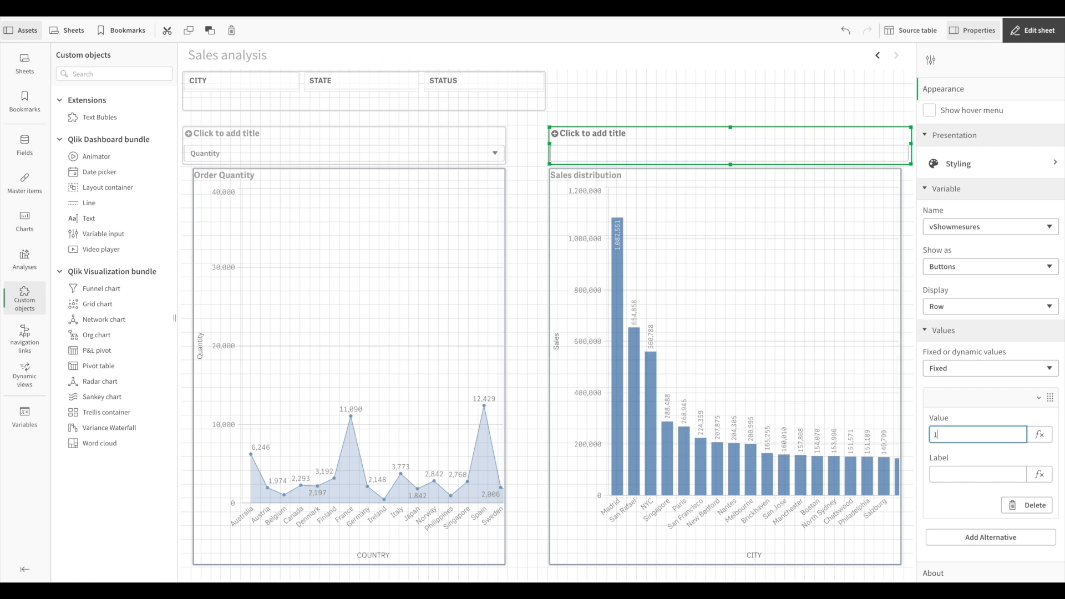
left_click(950, 480)
type("Quantity")
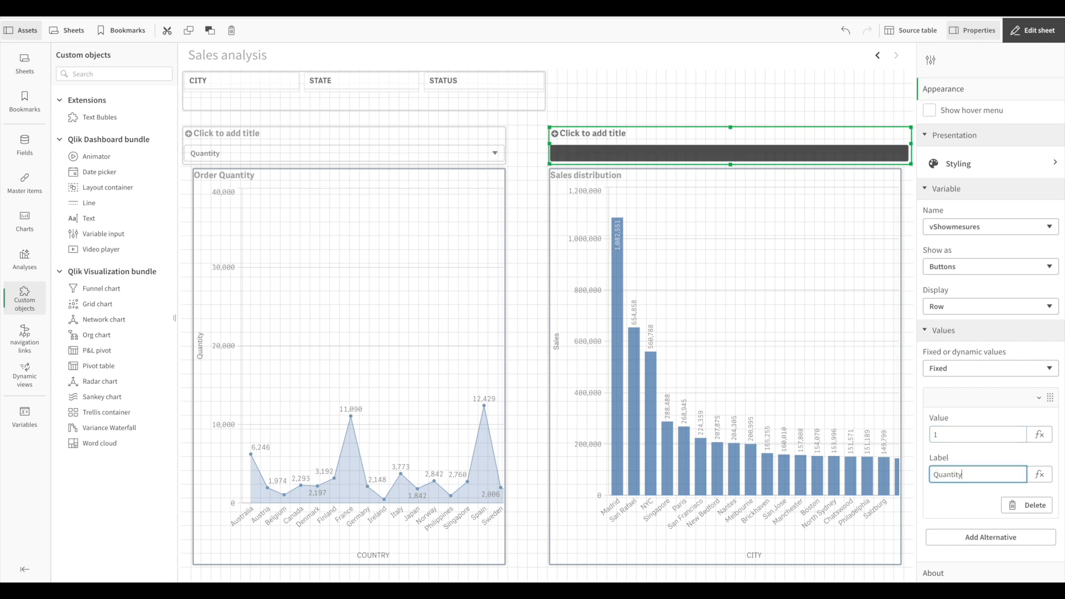
Step: Add a second alternative with value 2 and label Sales to the vShowmesures variable input
left_click(972, 537)
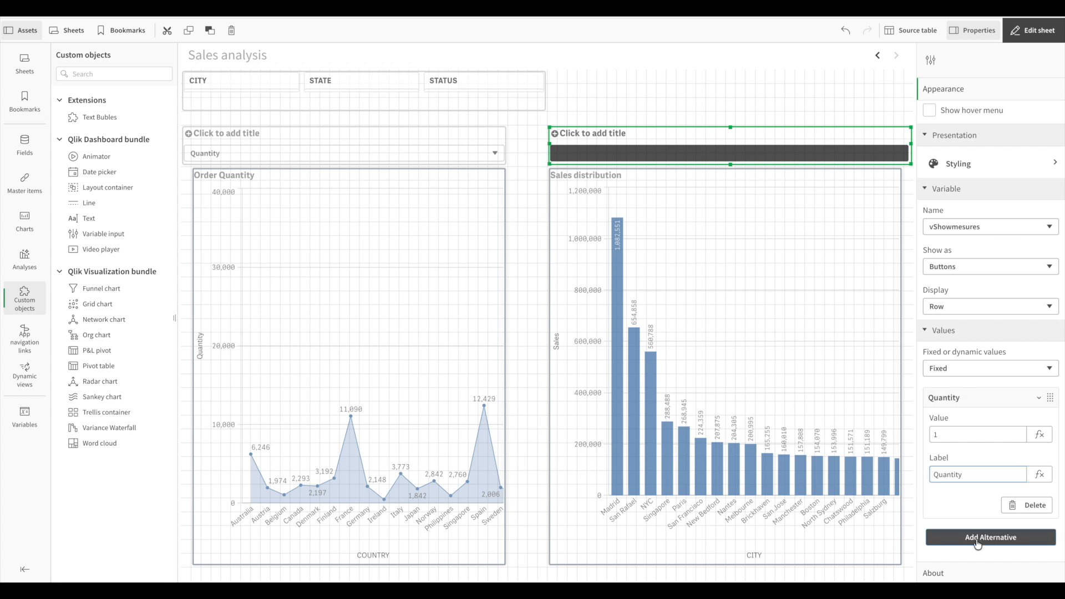
left_click(958, 465)
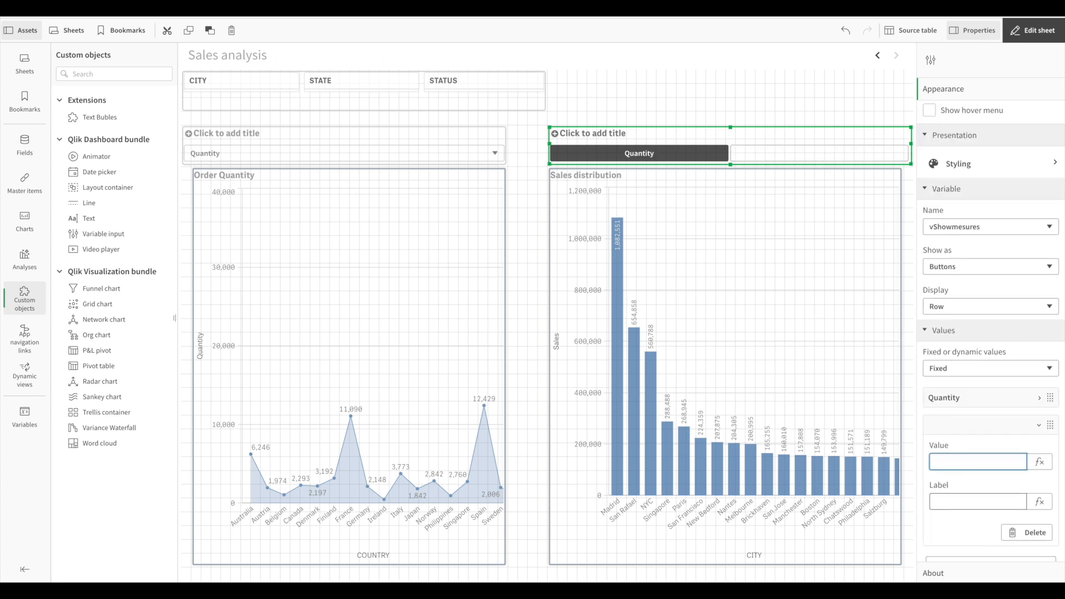
left_click(951, 502)
type("S")
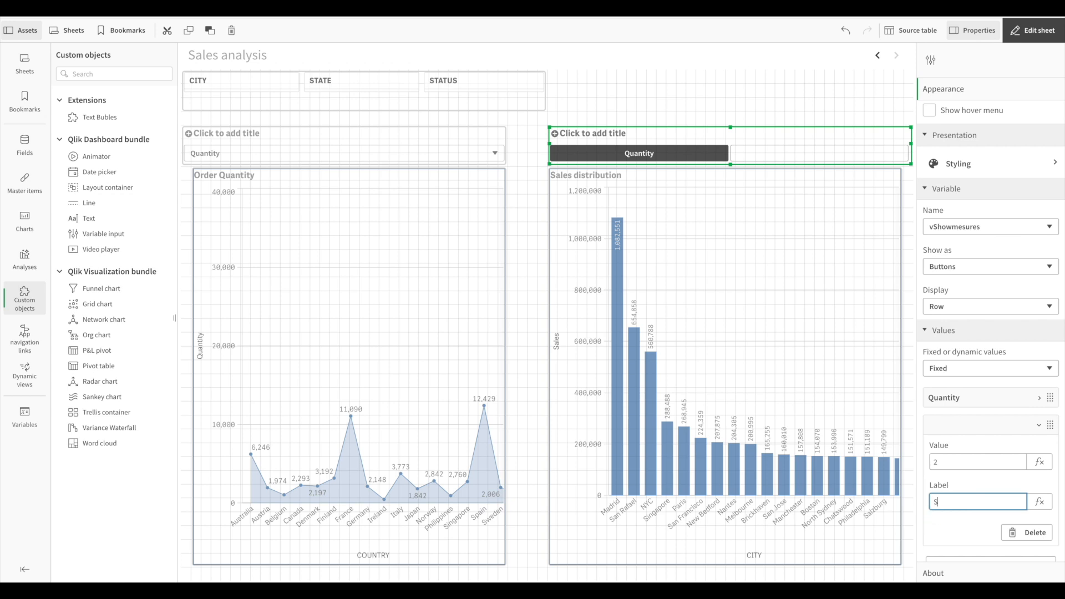
type("ales")
left_click(974, 486)
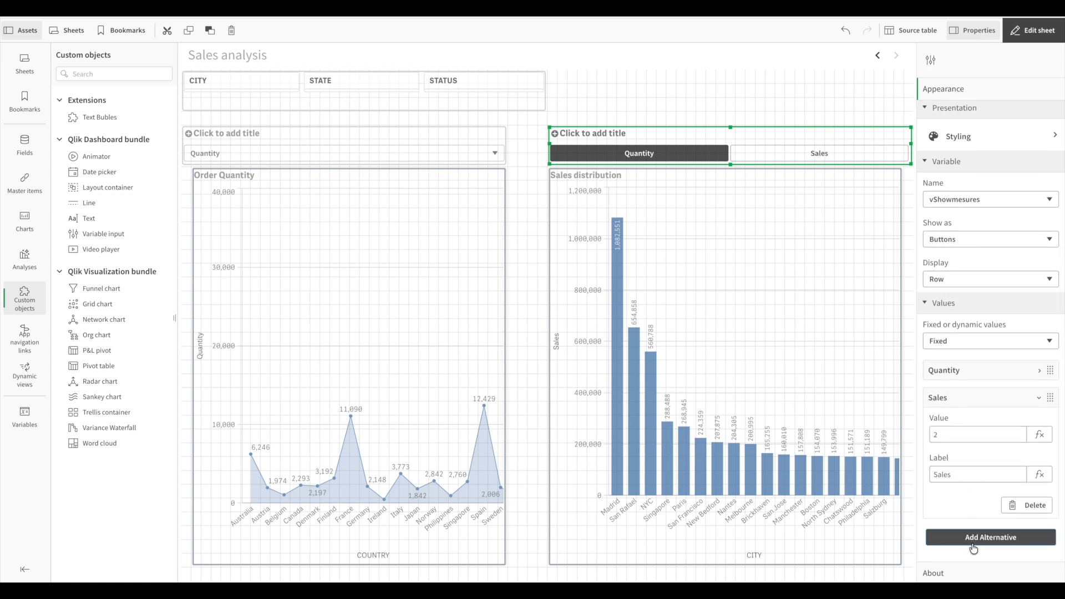
Step: Add a third alternative with value 3 and label Nb Order, matching the master measure's name
left_click(967, 541)
left_click(967, 436)
left_click(969, 475)
left_click(957, 251)
left_click(944, 251)
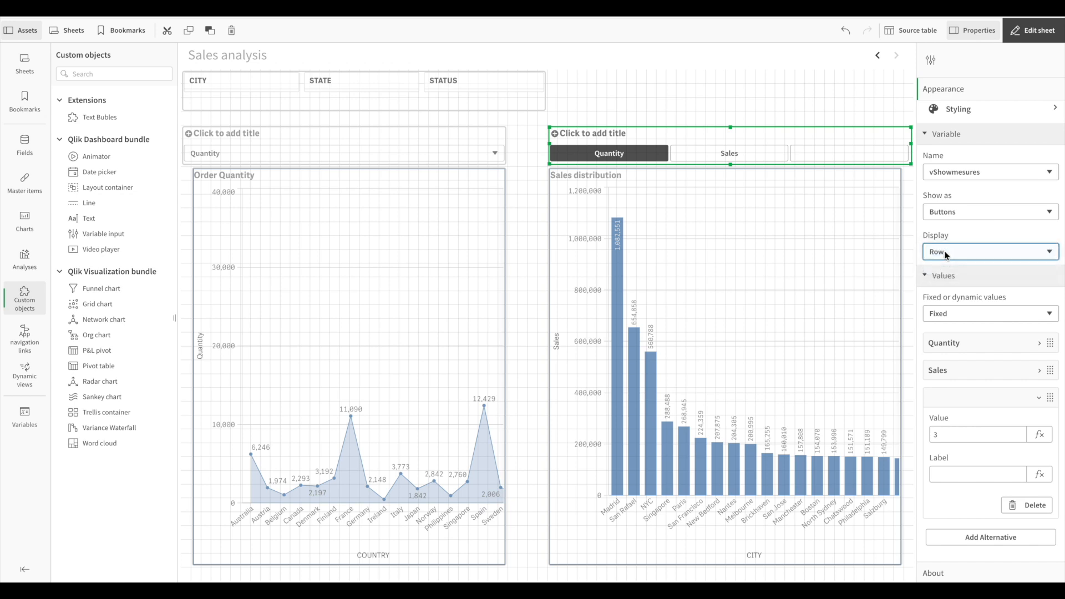
left_click(963, 477)
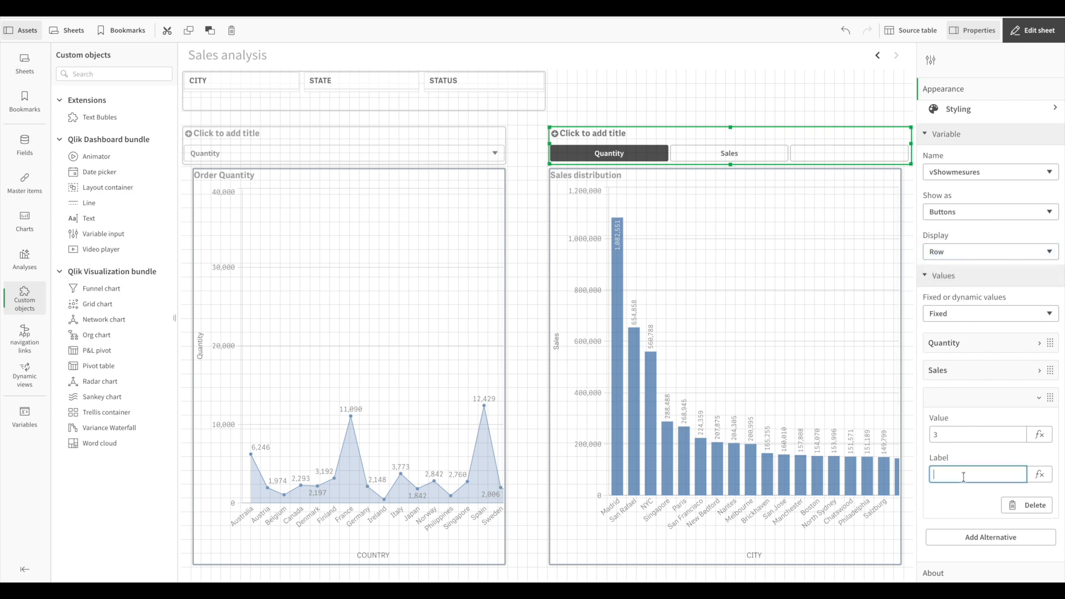
type("Nb")
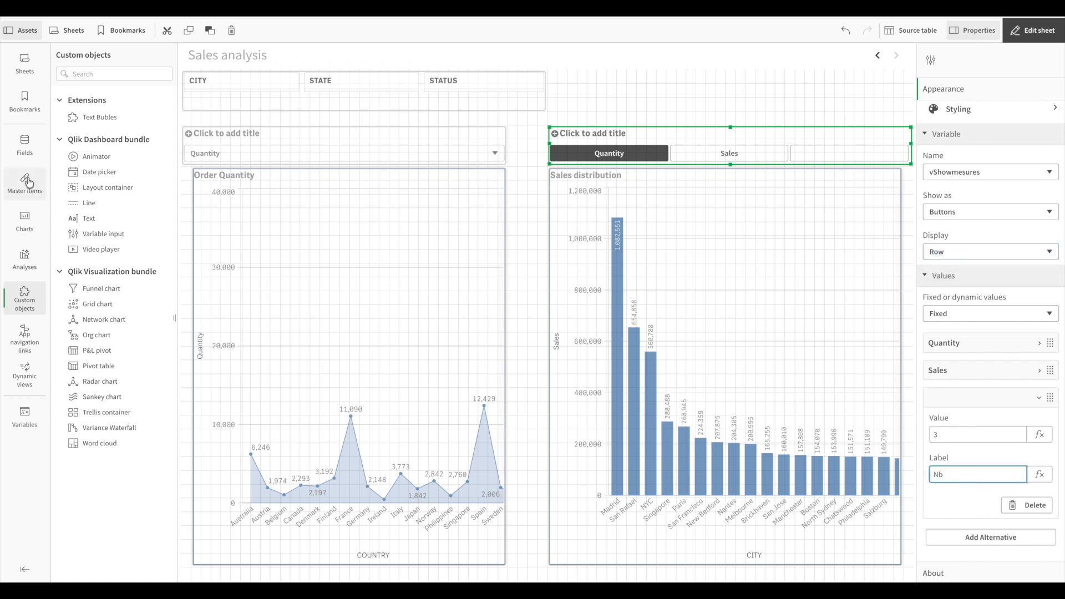
left_click(24, 183)
left_click(960, 476)
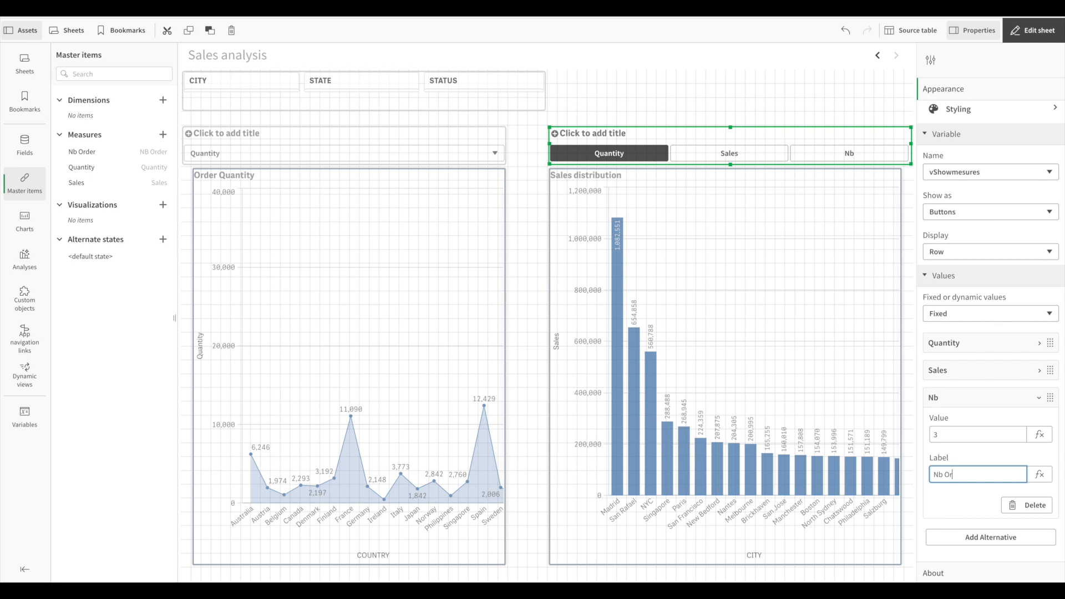
type("Order")
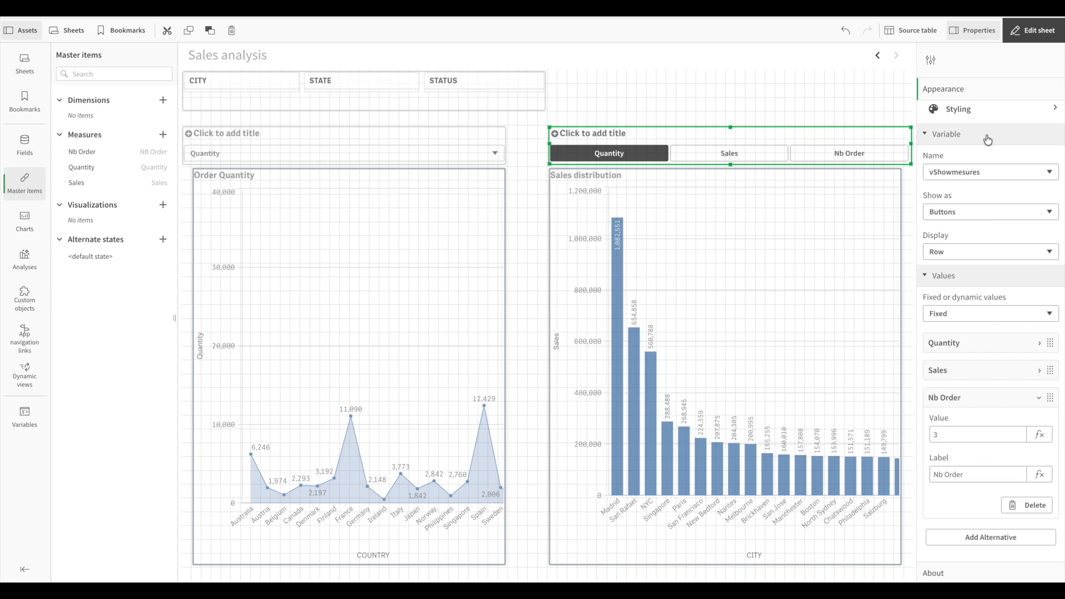
Step: Leave edit mode and test the new buttons above the Sales distribution chart, ending on Quantity
left_click(1045, 32)
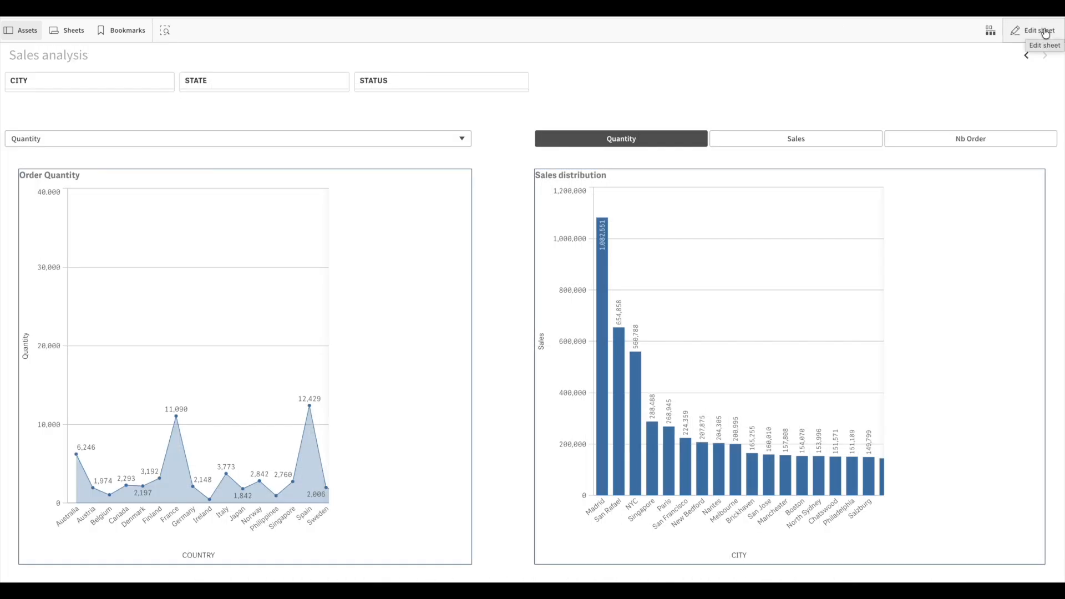
left_click(803, 141)
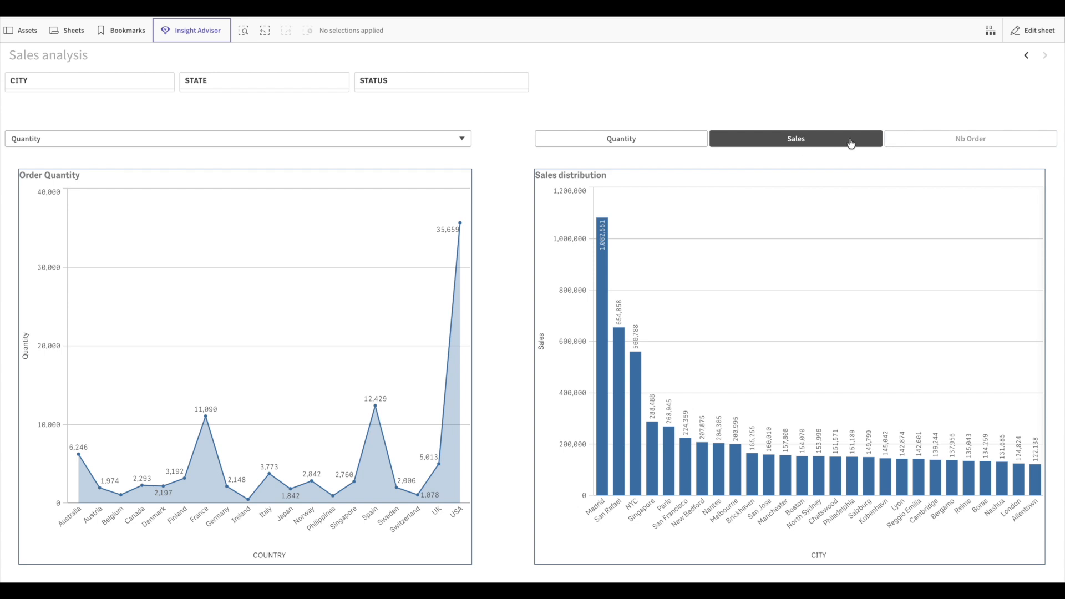
left_click(885, 140)
left_click(653, 146)
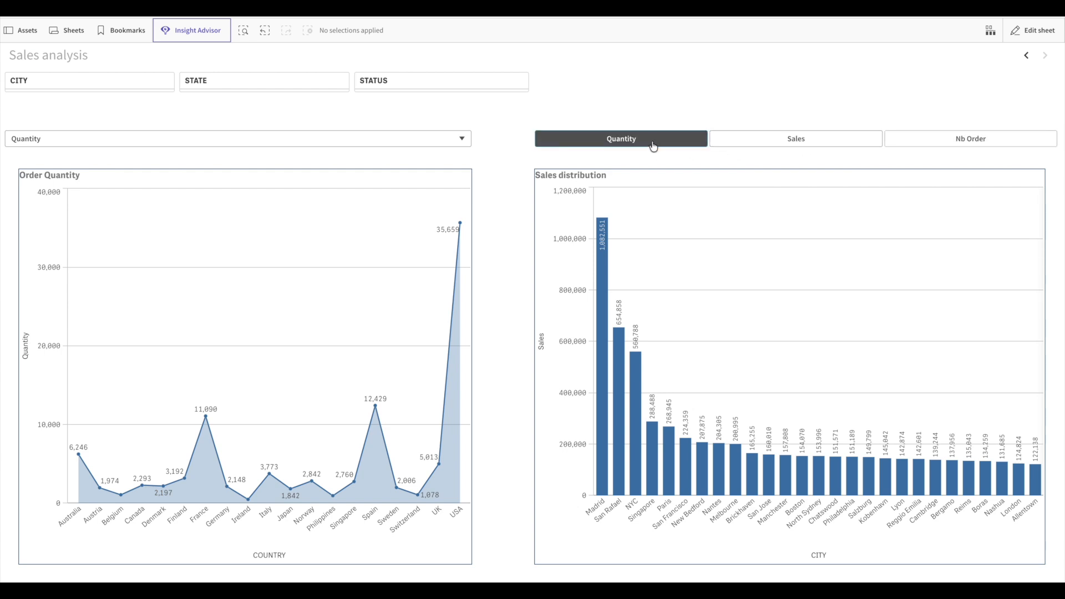
Step: Test the remaining buttons above the Sales distribution chart, Sales and Nb Order, ending on Nb Order
left_click(809, 147)
left_click(904, 139)
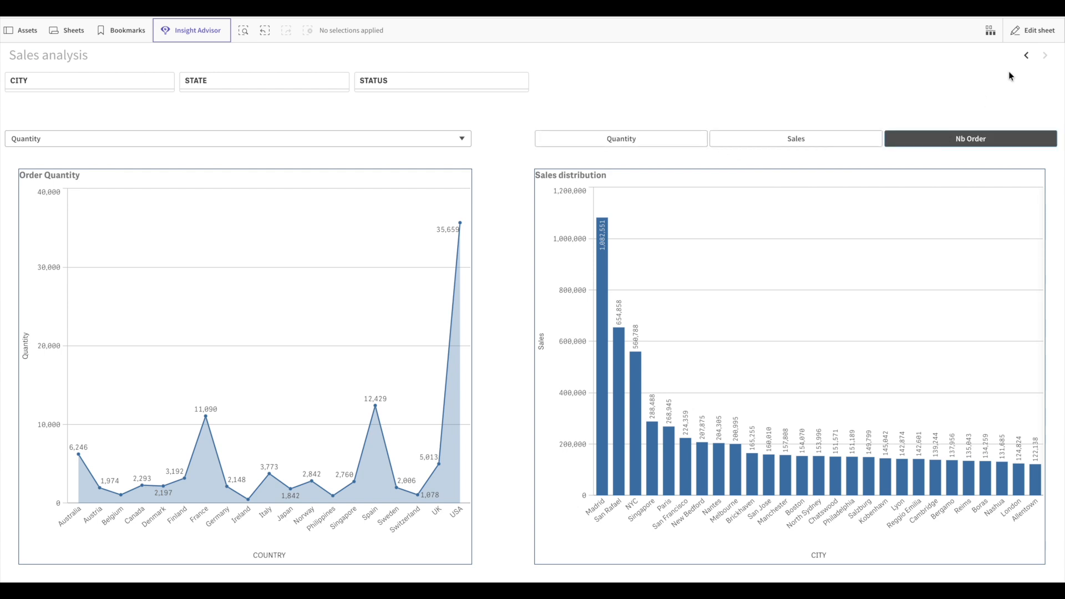
Step: Reopen the sheet for editing and unlink the Sales distribution chart's Sales measure from its master measure
left_click(1041, 33)
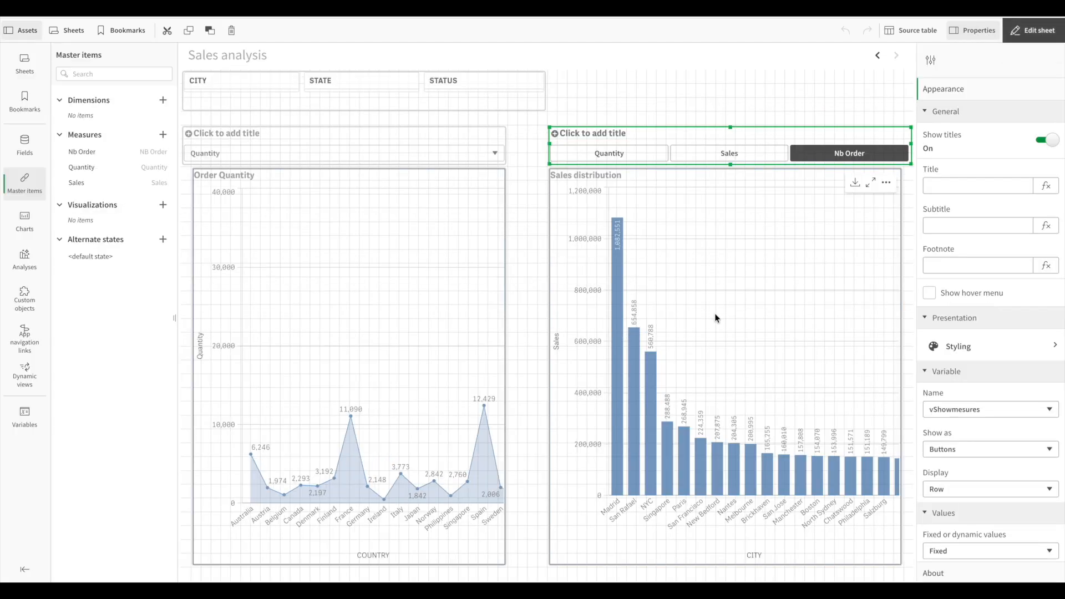
left_click(716, 317)
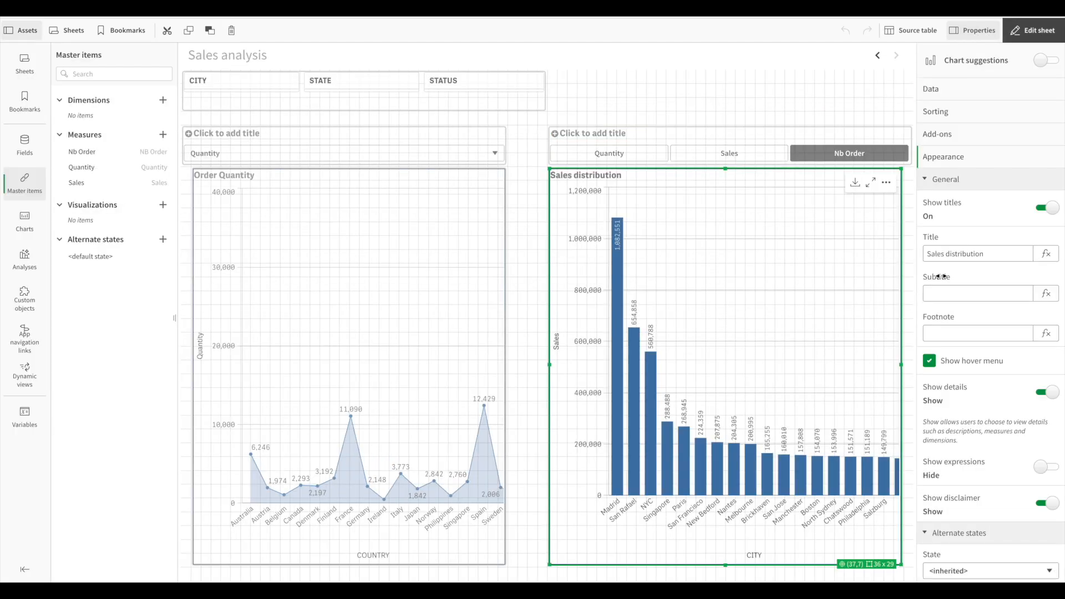
left_click(955, 96)
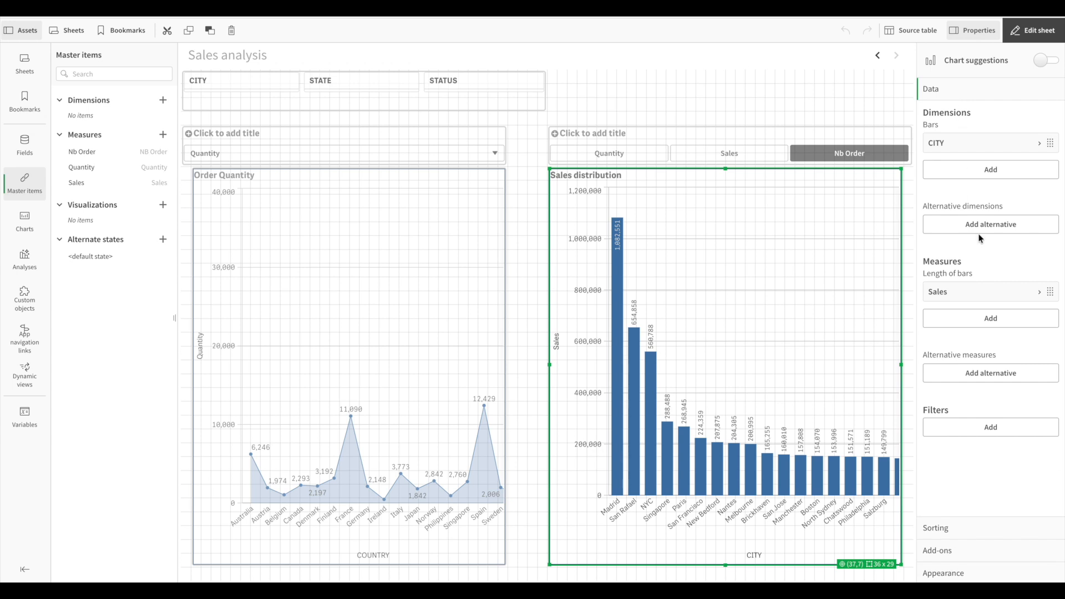
left_click(971, 299)
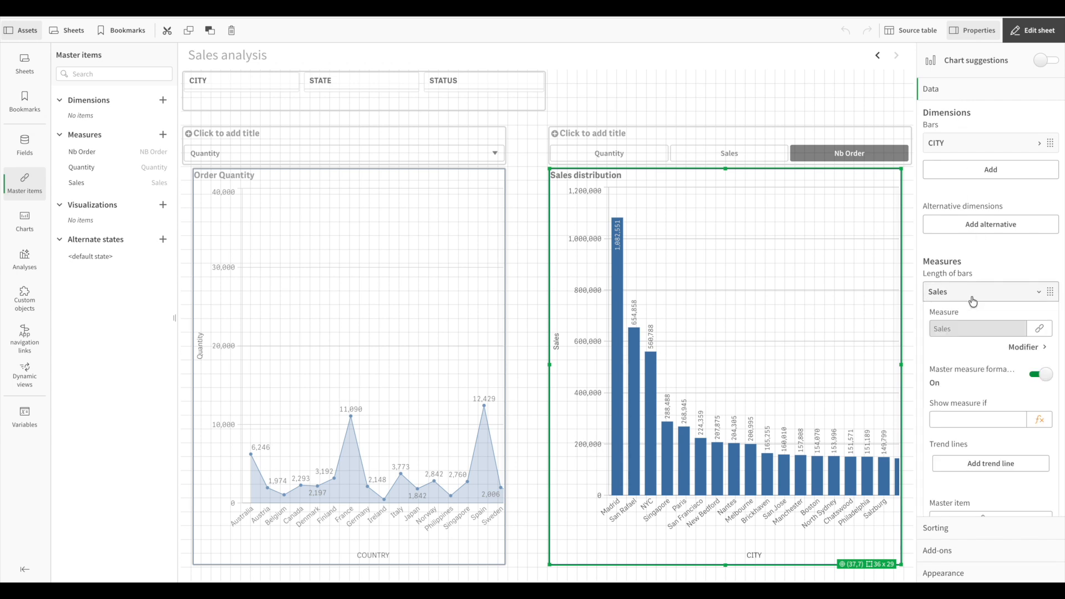
left_click(1039, 329)
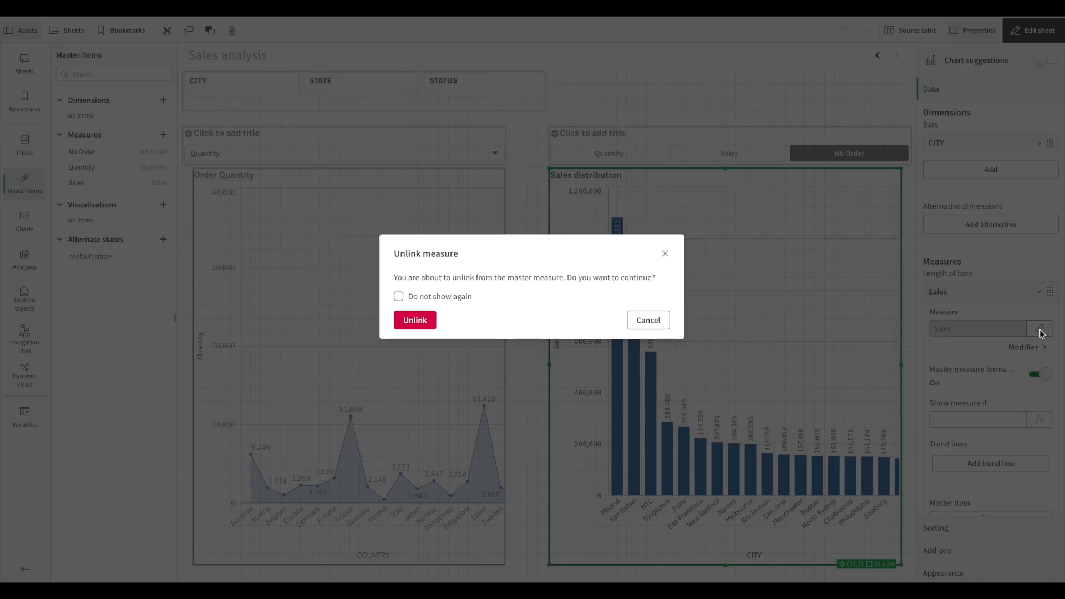
left_click(421, 320)
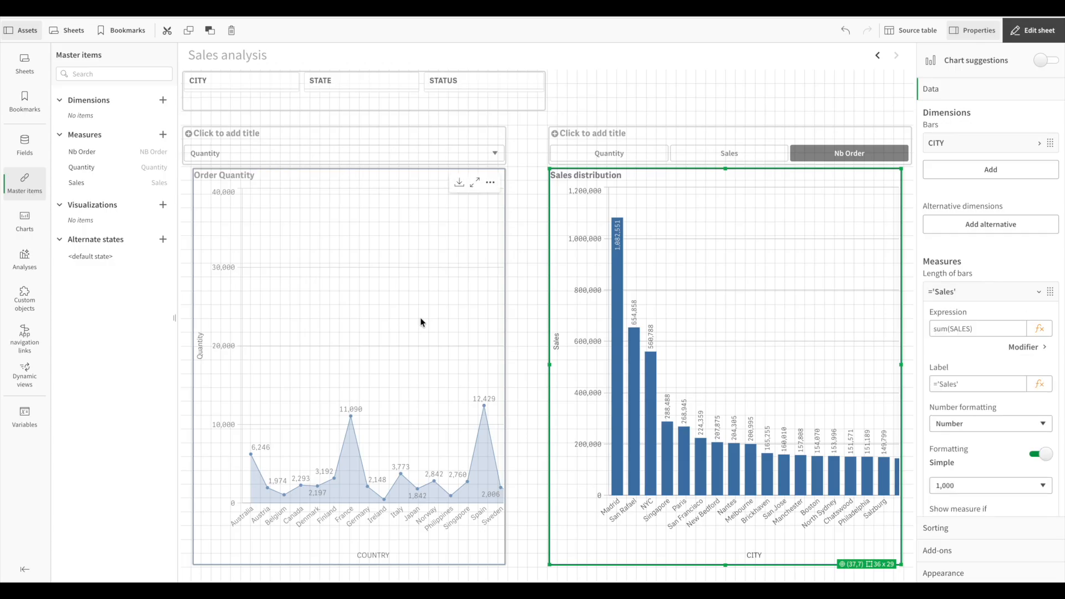
Step: Clear the sum(SALES) expression of the unlinked measure and begin an If( function in its place
left_click(1040, 330)
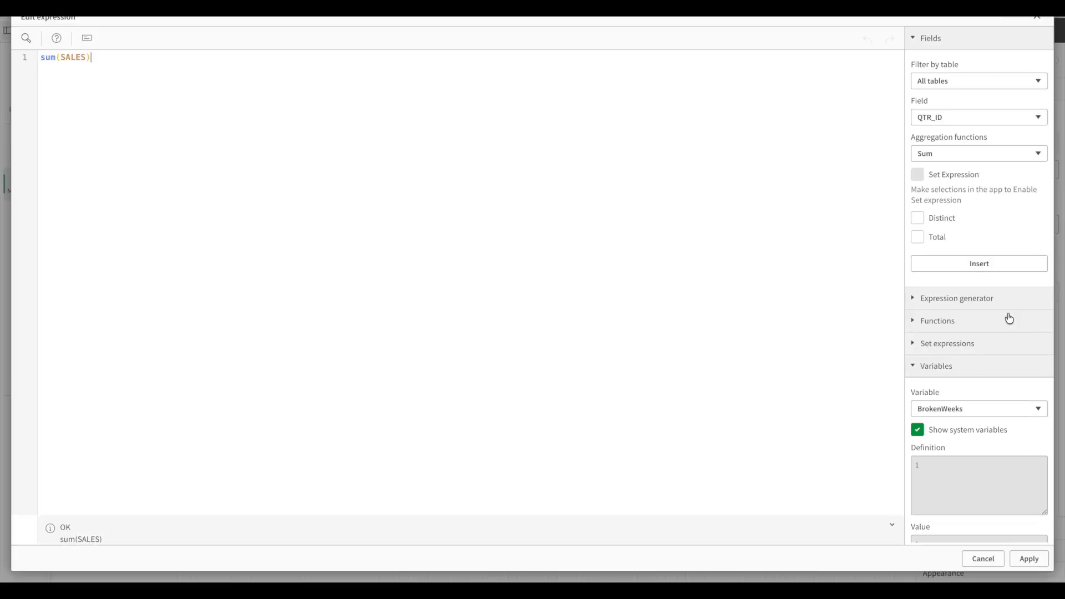
key("BackSpace")
key("BackSpace")
key("BackSpace")
key("BackSpace")
key("BackSpace")
key("BackSpace")
type("If")
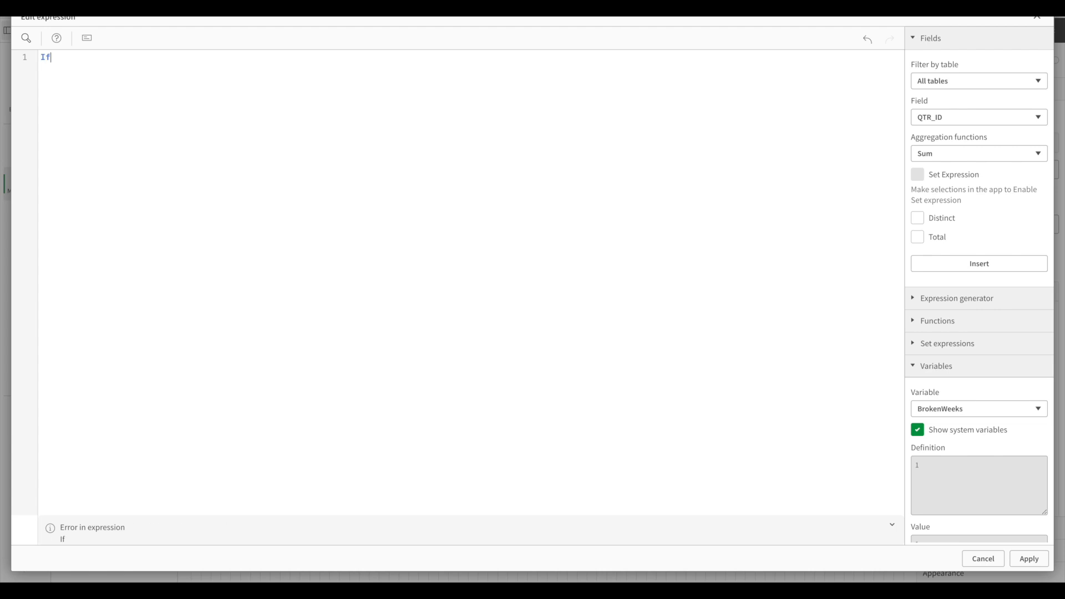
type("(")
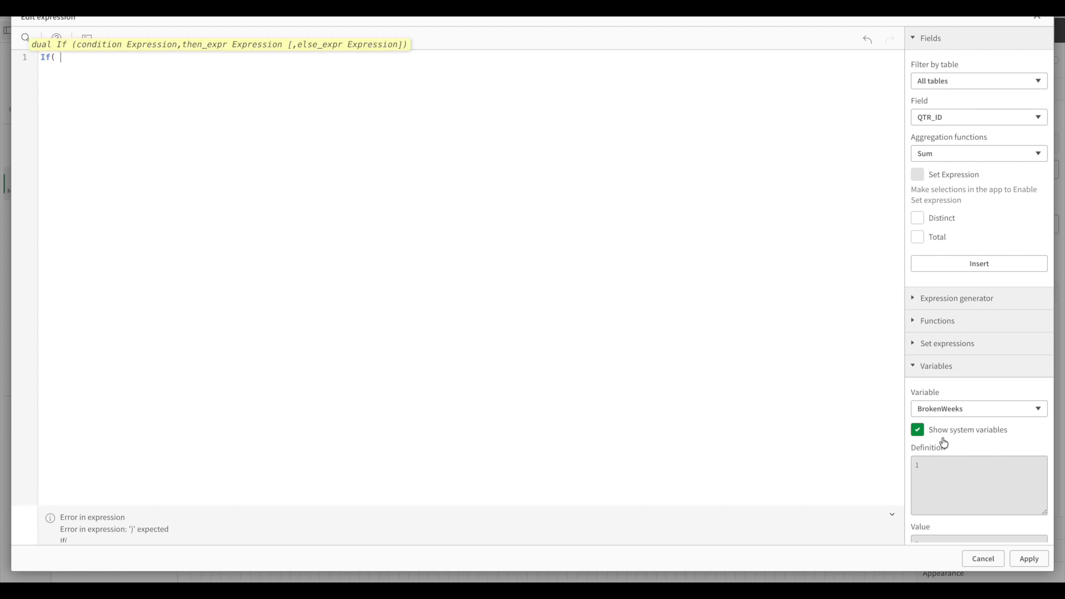
Step: Insert the vShowmesures variable as the If condition and wrap it in dollar-sign expansion as $(vShowmesures)
scroll(967, 463, "down", 3)
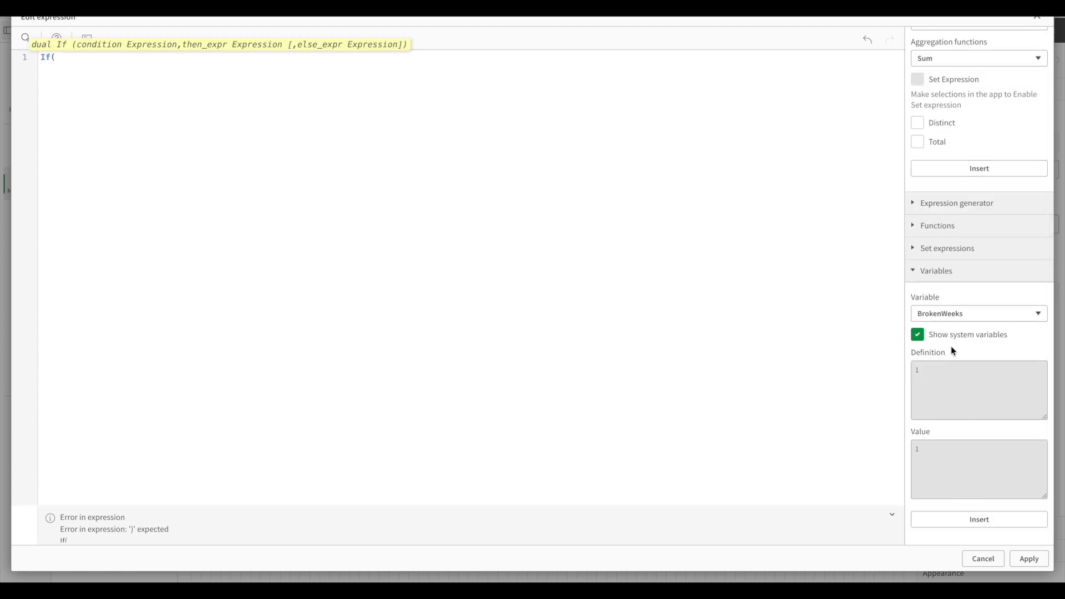
left_click(954, 315)
scroll(946, 449, "down", 5)
left_click(960, 487)
left_click(975, 524)
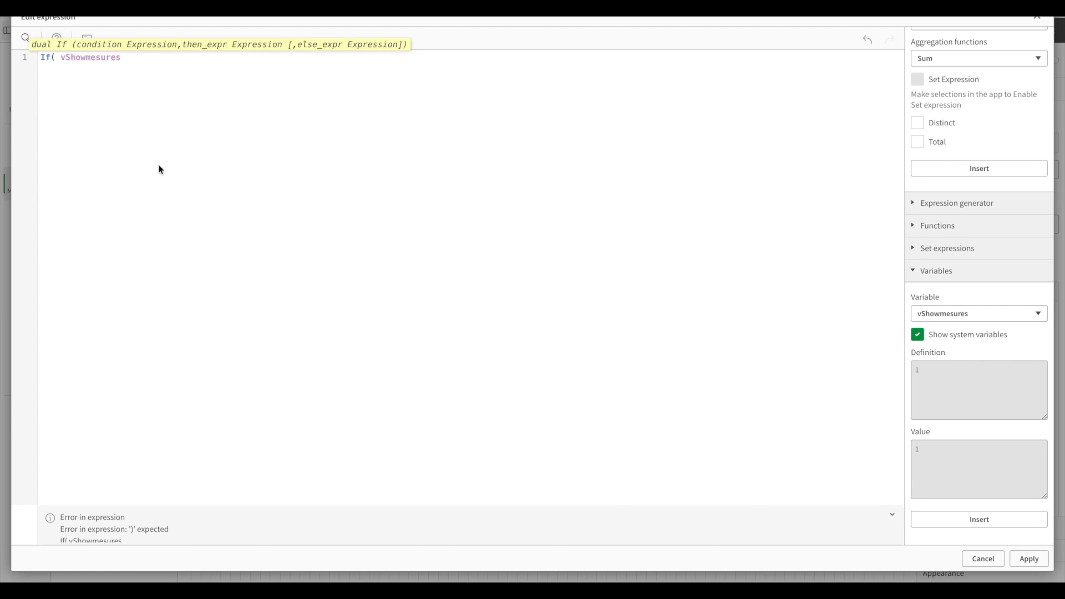
left_click(60, 61)
type("$(")
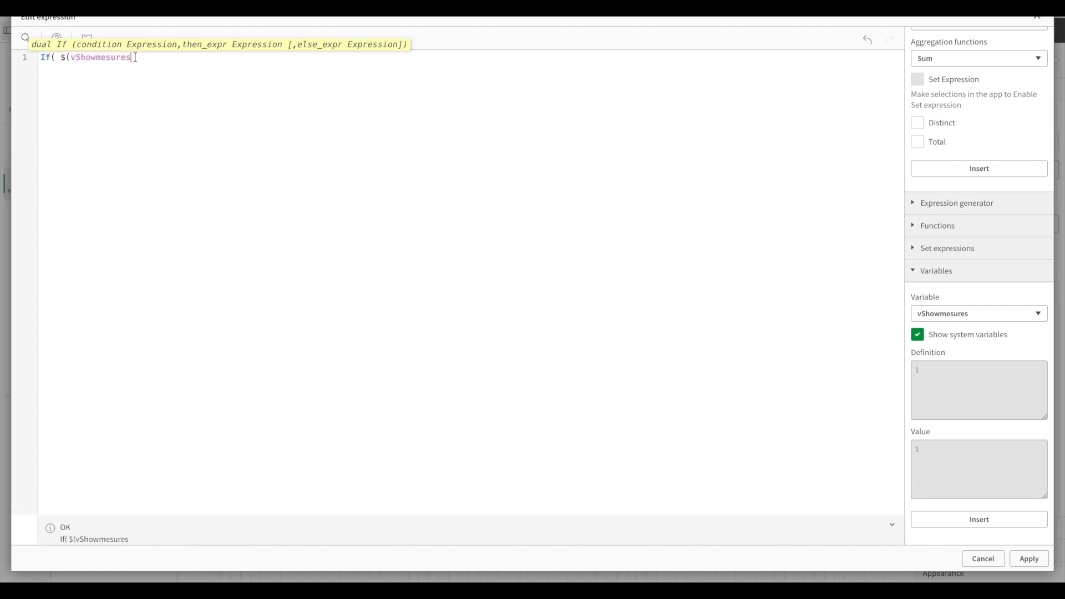
type(")")
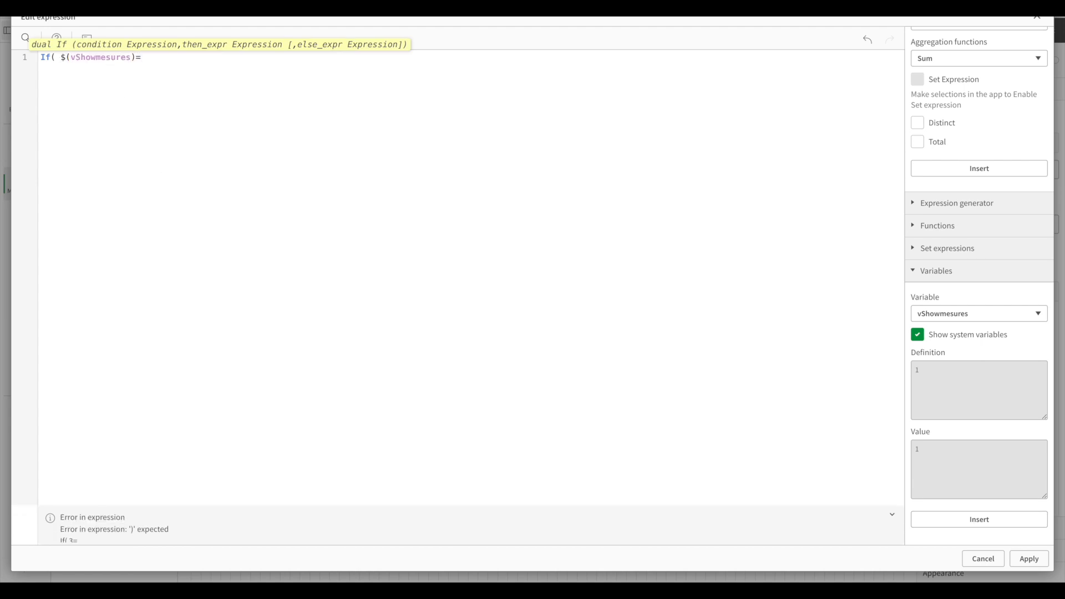
Step: Complete the first branch with =1 returning Quantity, and begin a nested if( on a new line
type("=1, Quan")
key("Return")
type("if(")
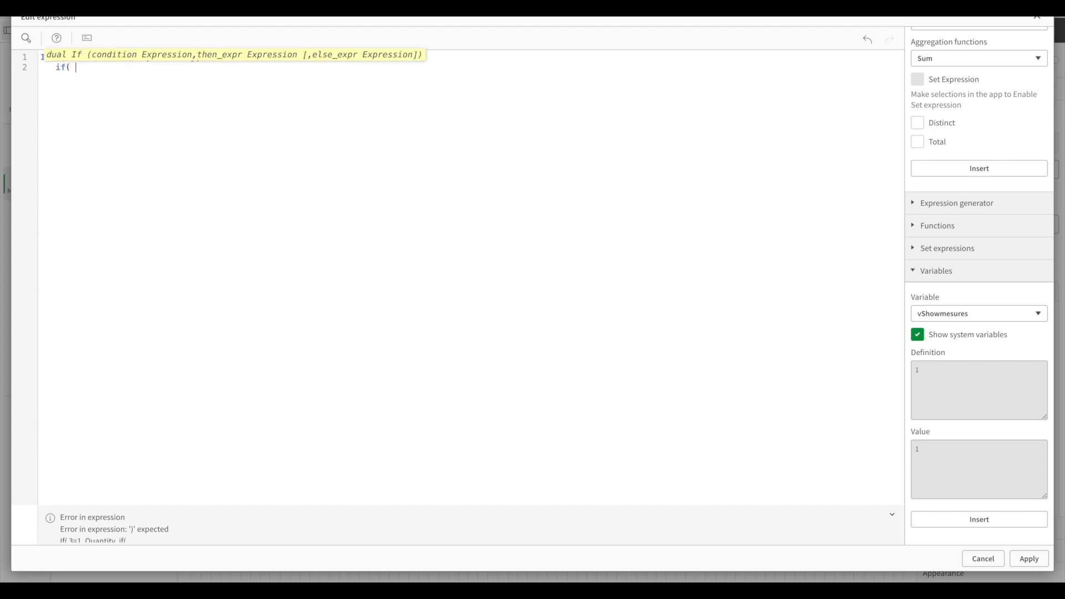
Step: Copy the variable condition into the nested if and make it return Sales when $(vShowmesures)=2
left_click_drag(61, 57, 144, 59)
key("ctrl+c")
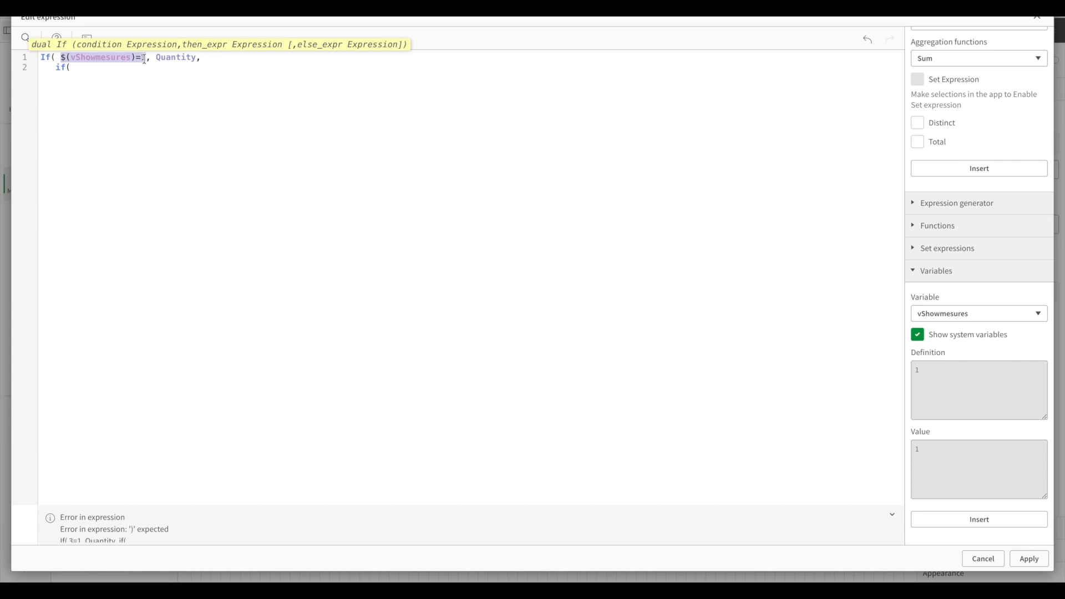
left_click(109, 70)
key("ctrl+v")
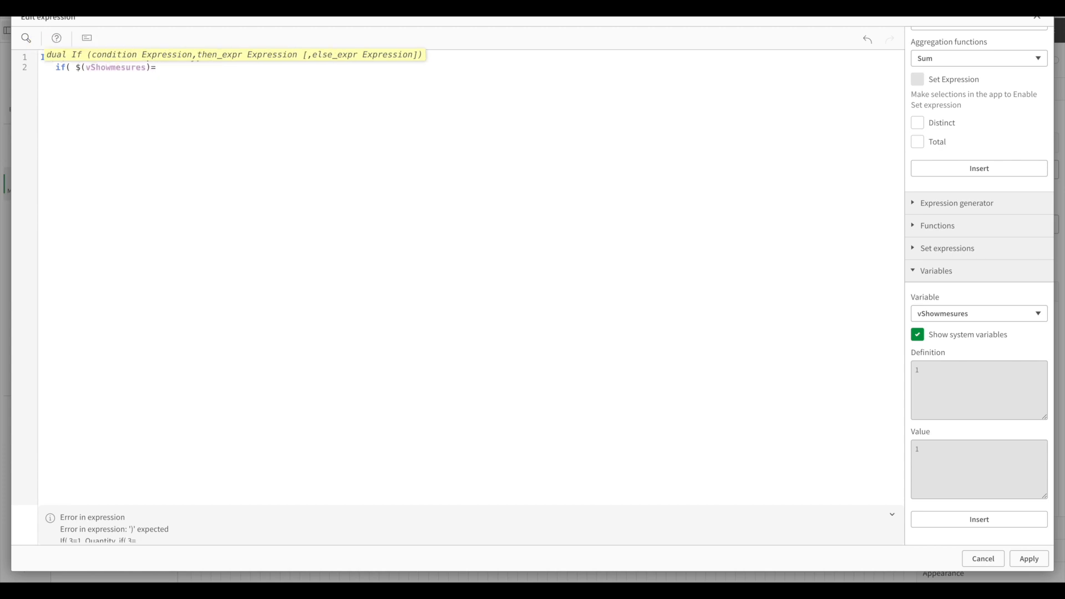
key("BackSpace")
type("Sales,")
Step: Add [Nb Order] as the fallback measure, close both If functions and apply the expression
left_click(183, 93)
type("))")
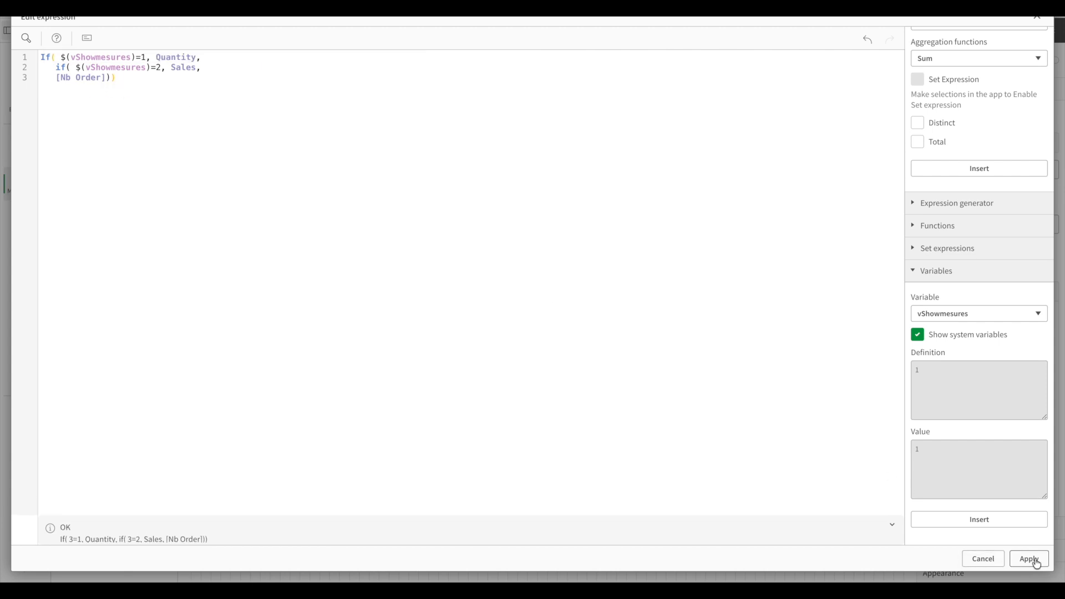
left_click(1033, 559)
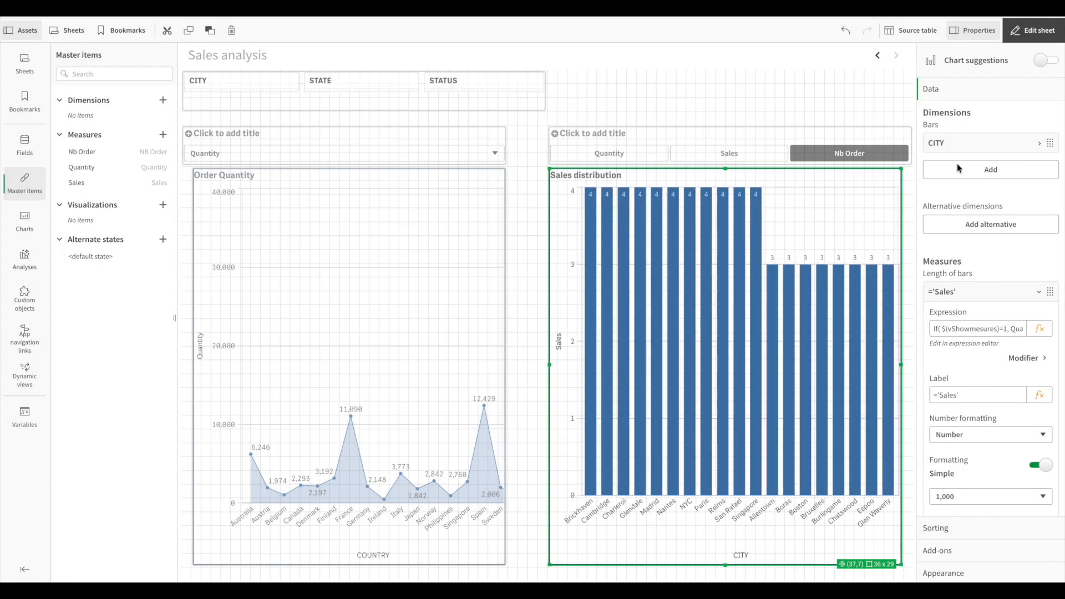
Step: Leave edit mode and check how the Sales distribution bars respond to the Sales, Quantity and Nb Order buttons
left_click(1028, 38)
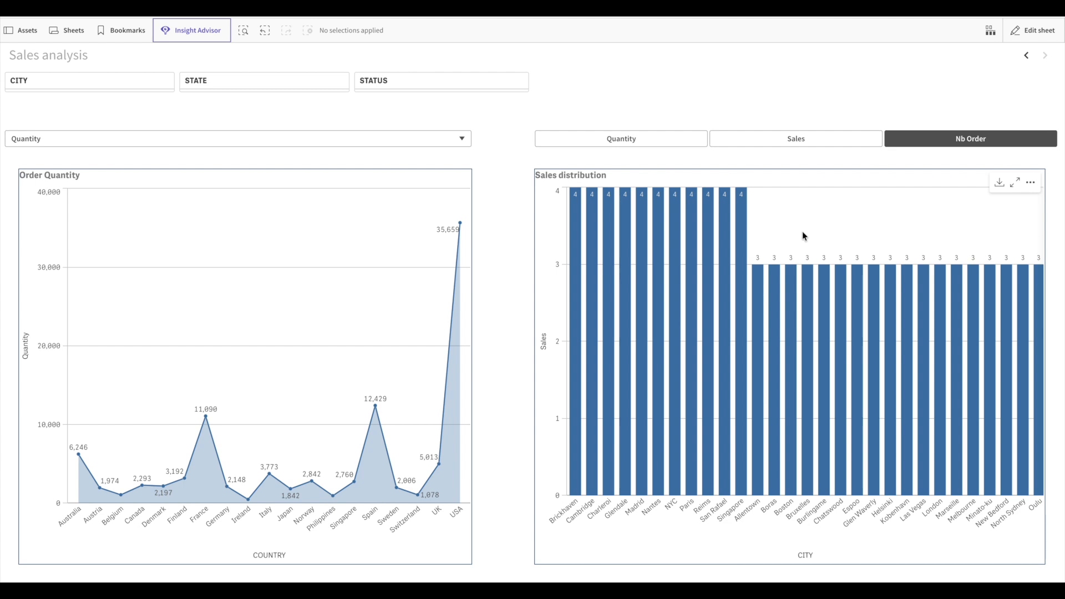
left_click(799, 137)
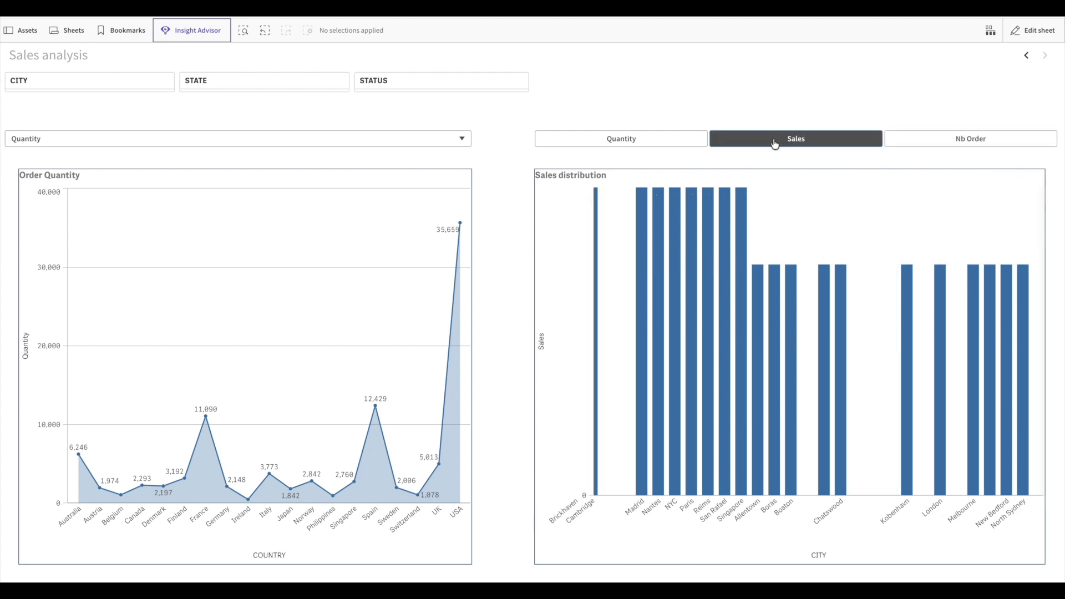
left_click(686, 139)
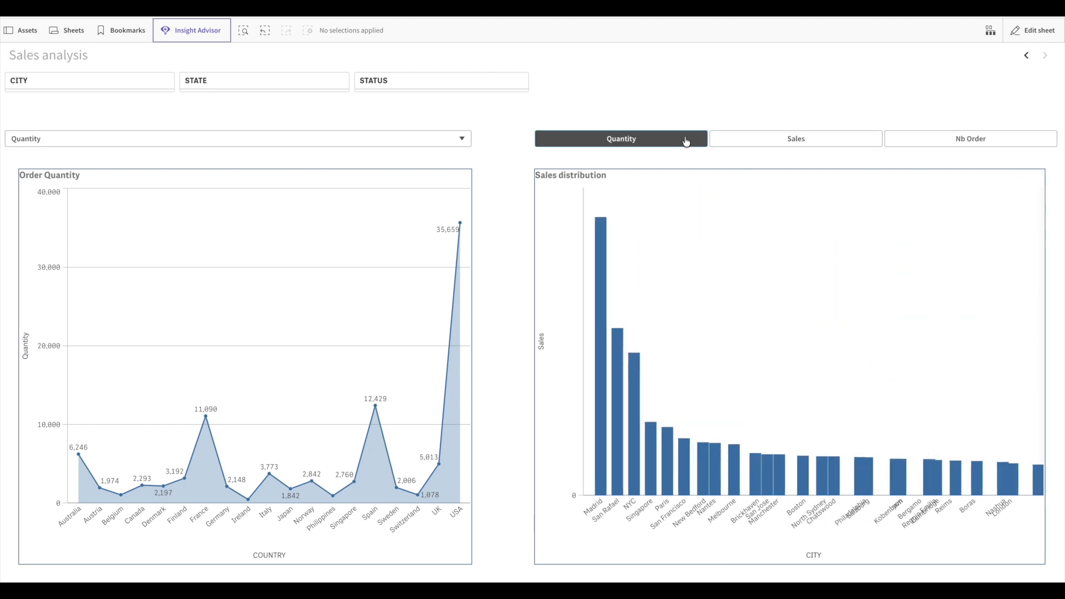
left_click(753, 140)
left_click(916, 139)
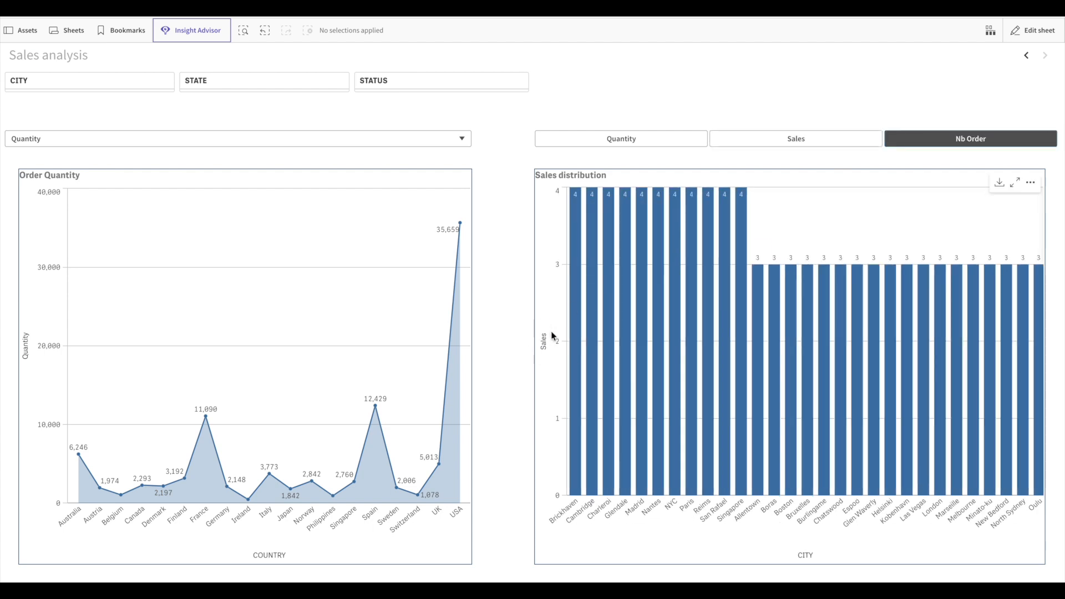
Step: Return to editing the sheet and copy the complete If expression of the Sales distribution measure
left_click(1031, 30)
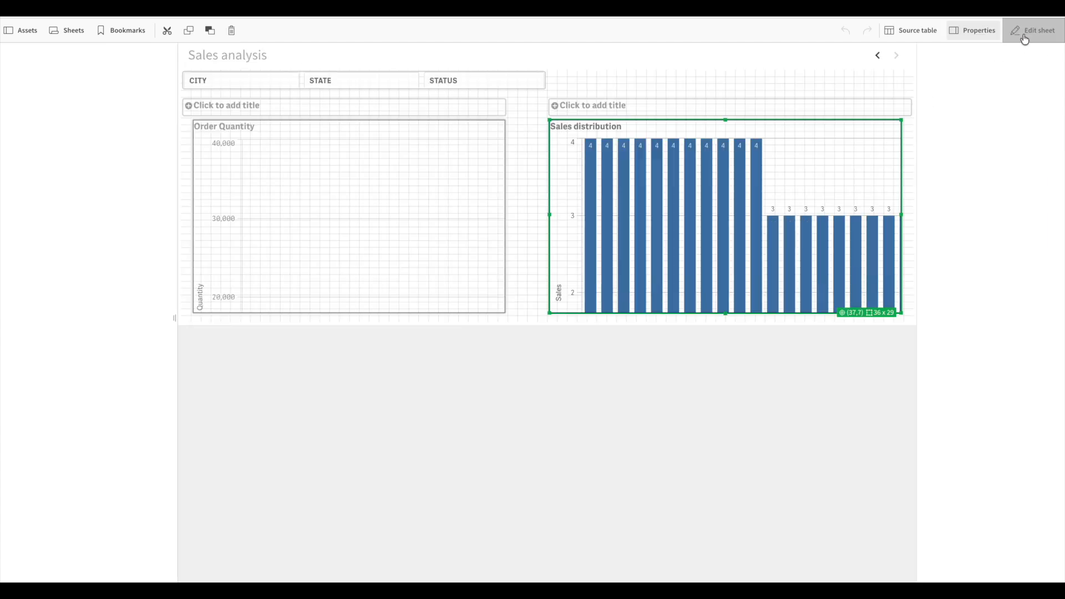
left_click(1038, 332)
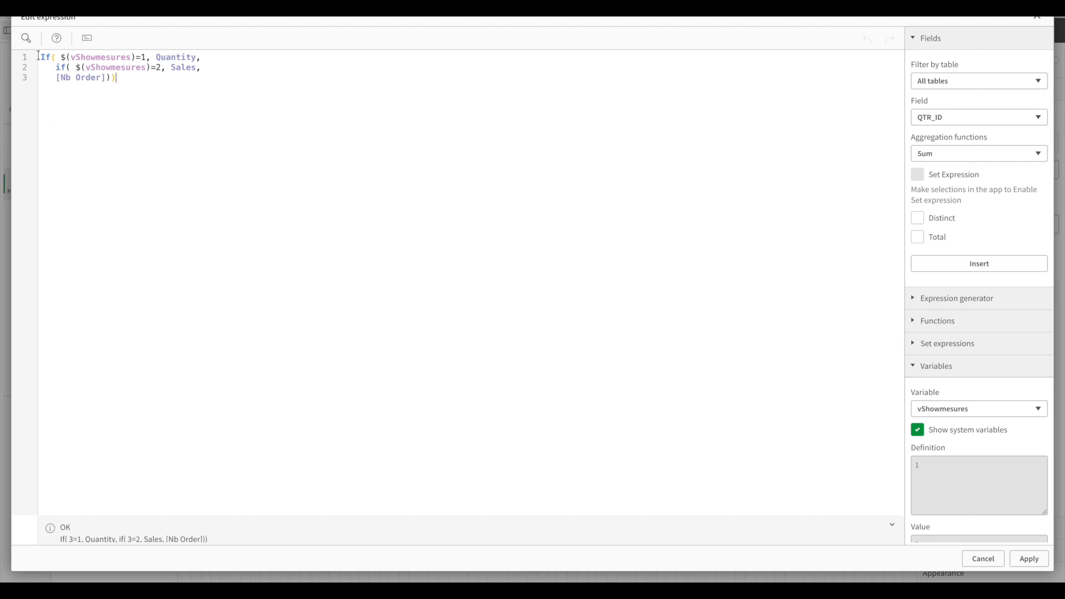
left_click_drag(38, 56, 132, 76)
key("ctrl+c")
left_click(1028, 562)
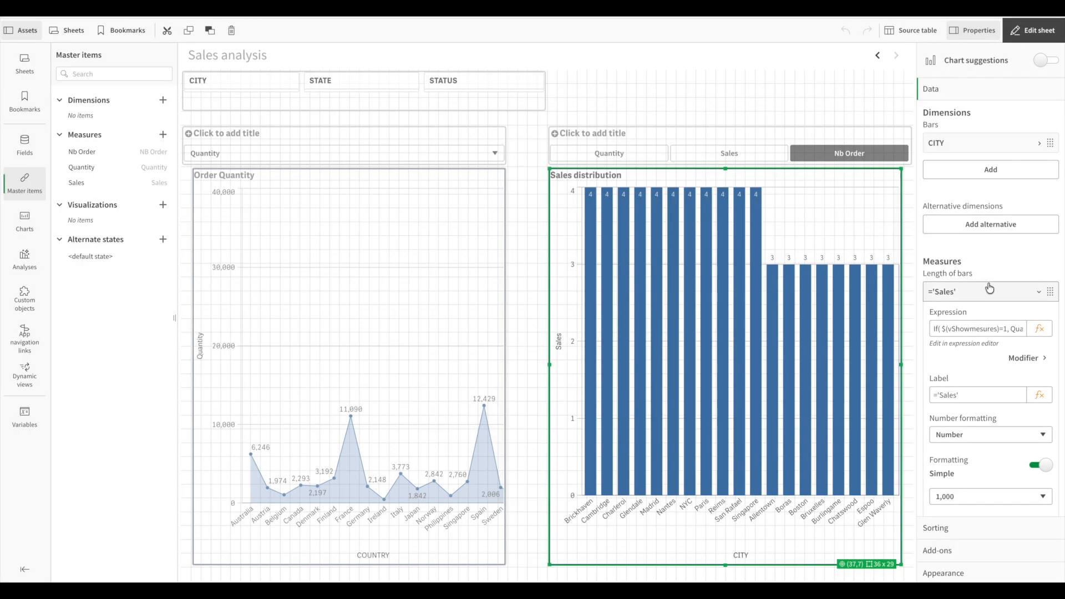
Step: Replace the measure's ='Sales' label expression with the copied If expression
left_click(1038, 395)
left_click_drag(44, 55, 90, 54)
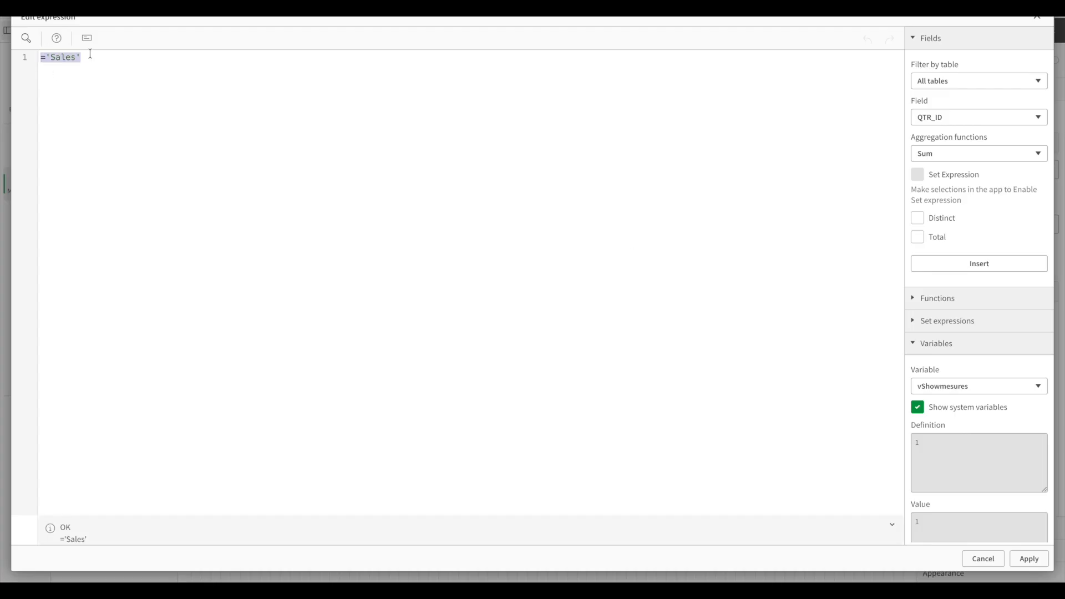
key("ctrl+v")
Step: Enclose Quantity and Sales in single quotes in the label expression so they return text
left_click(158, 57)
type("'")
left_click(200, 57)
type("'")
left_click(174, 67)
type("'")
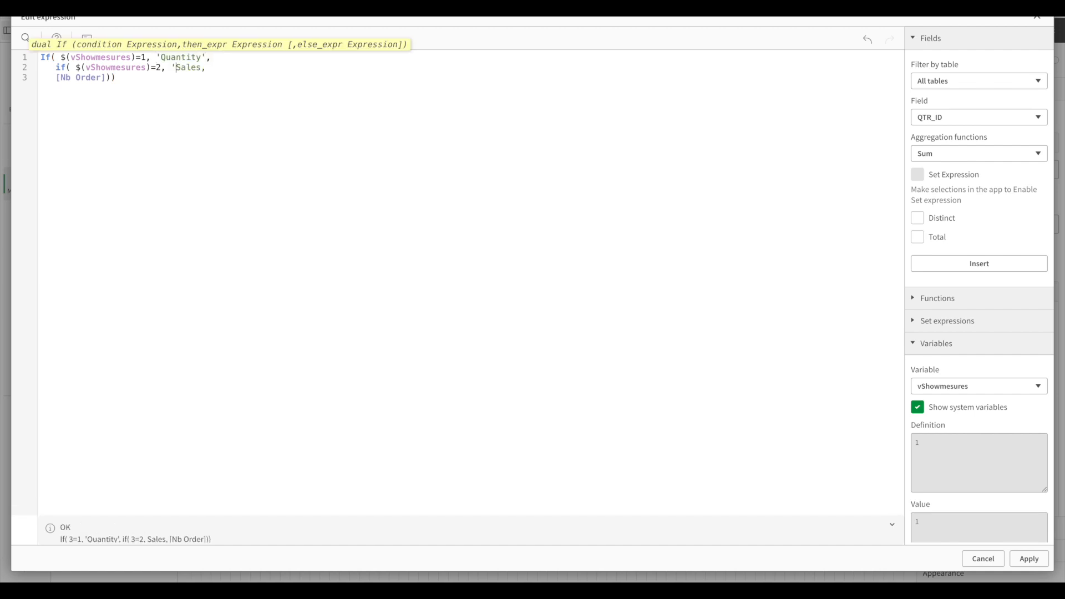
left_click(201, 67)
type("'")
key("BackSpace")
type("'")
Step: Replace the square brackets around Nb Order with single quotes and apply the label expression
left_click(106, 77)
key("BackSpace")
type("'")
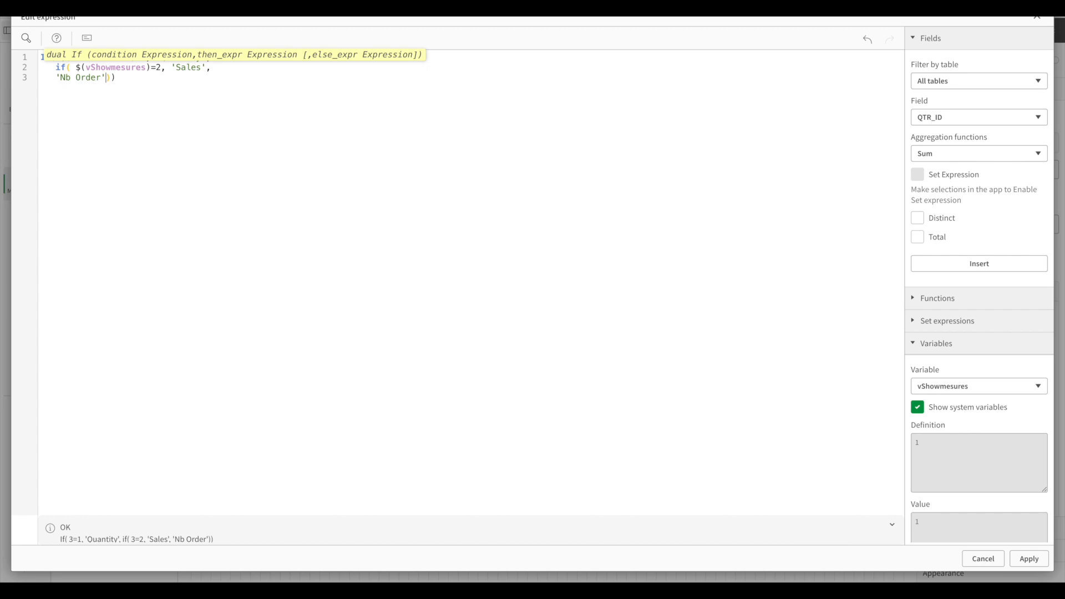
left_click(1020, 561)
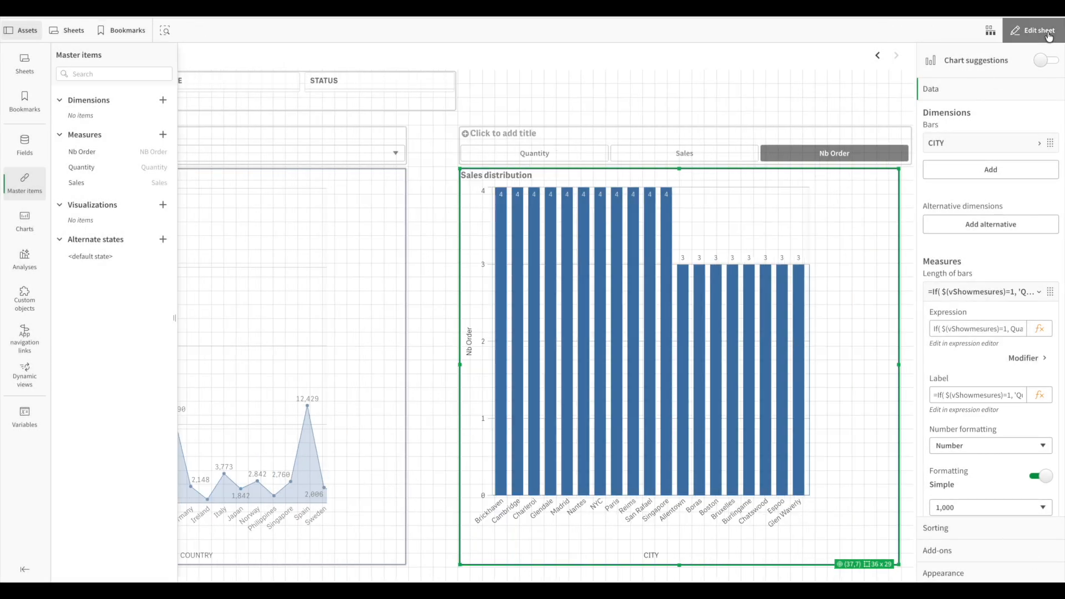
Step: Leave edit mode and cycle through the measure buttons to check the Sales distribution bars and axis label, ending on Nb Order
left_click(1048, 33)
left_click(786, 137)
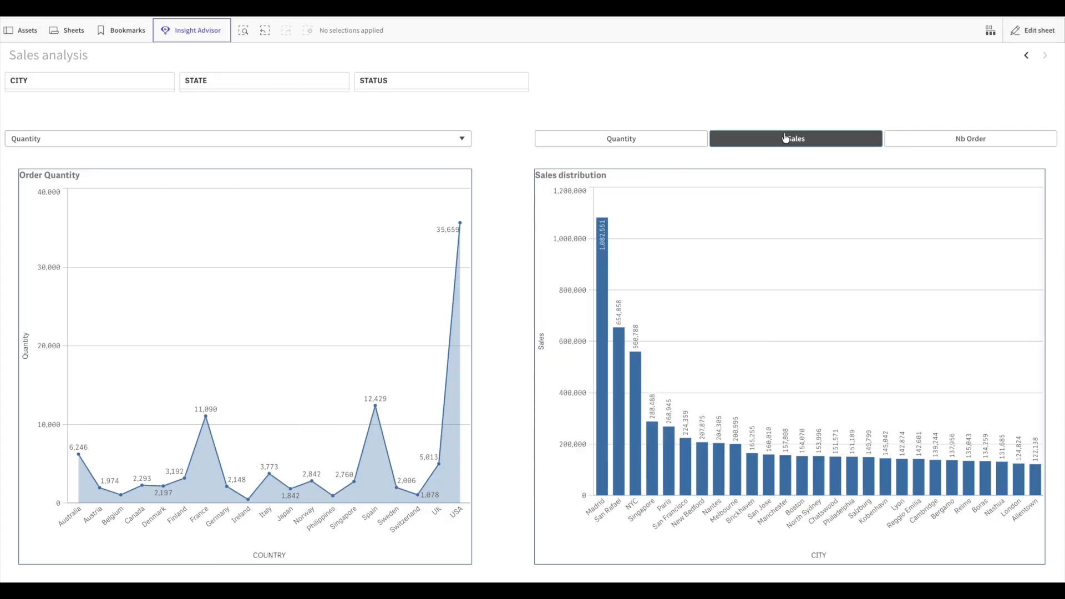
left_click(658, 143)
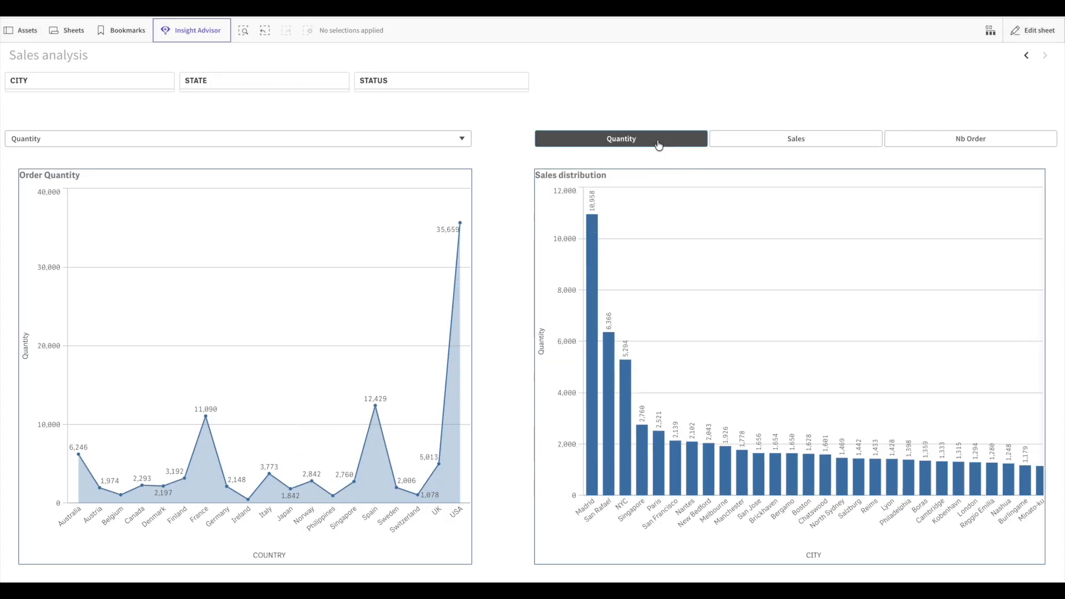
left_click(930, 148)
left_click(810, 144)
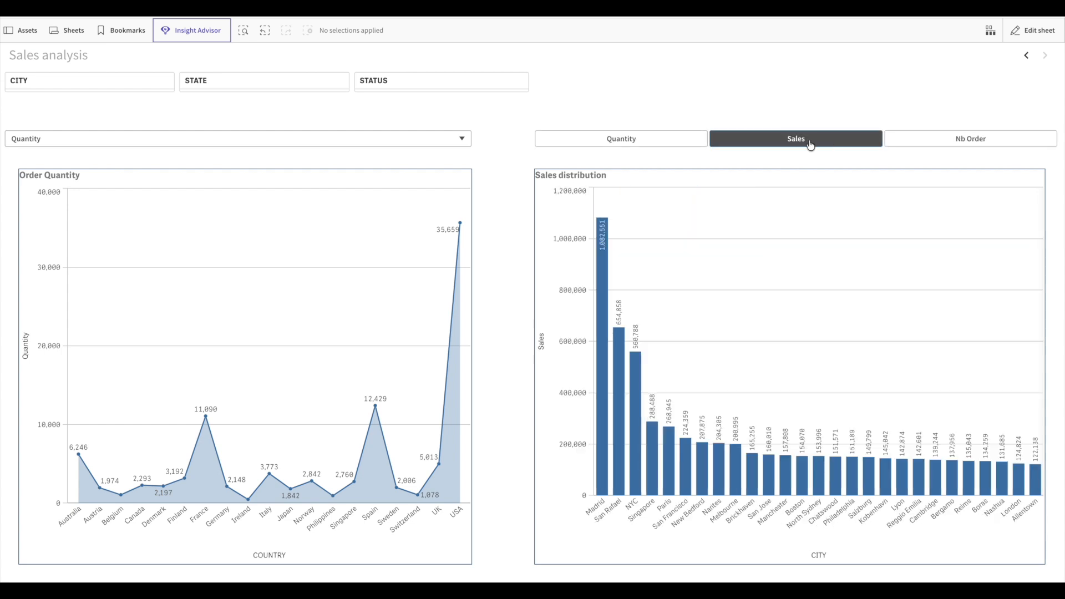
left_click(690, 145)
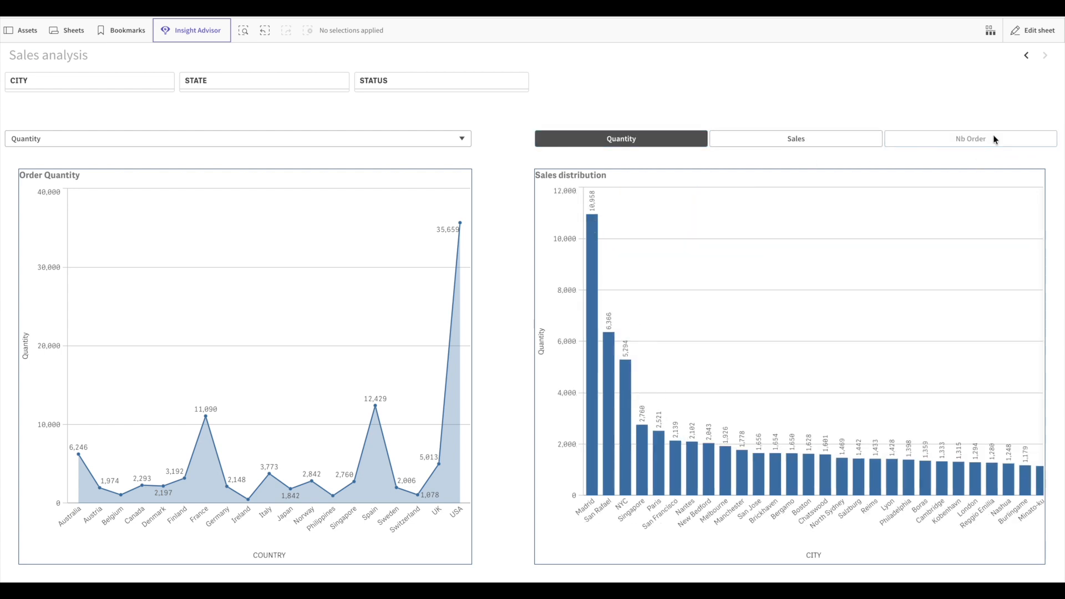
left_click(995, 140)
Step: Enter edit mode and look through the dimension and measure properties of the Sales distribution chart
left_click(1043, 31)
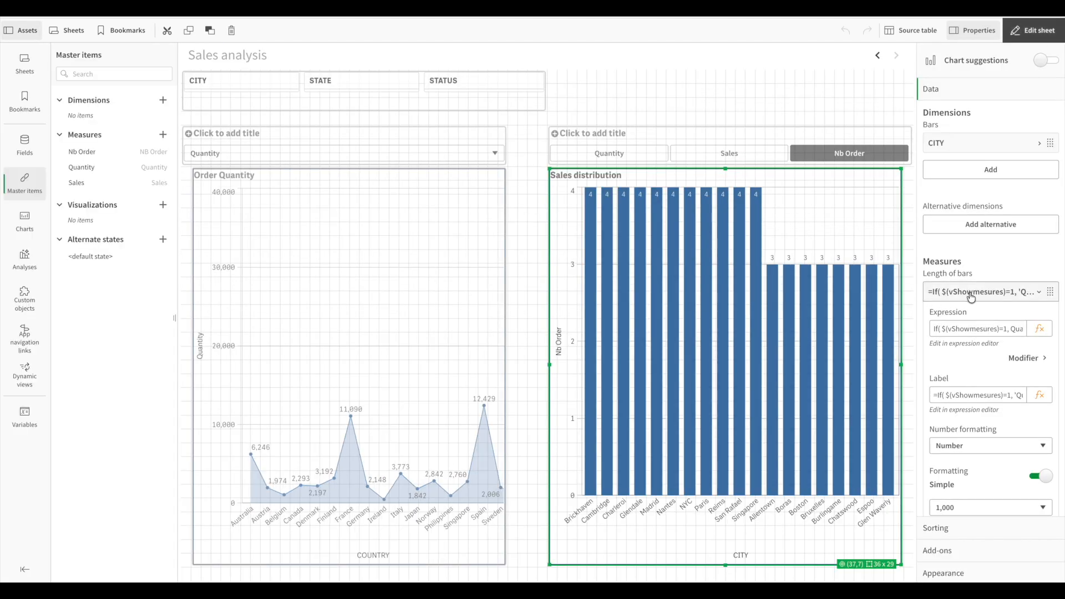
scroll(973, 417, "down", 2)
scroll(973, 417, "up", 2)
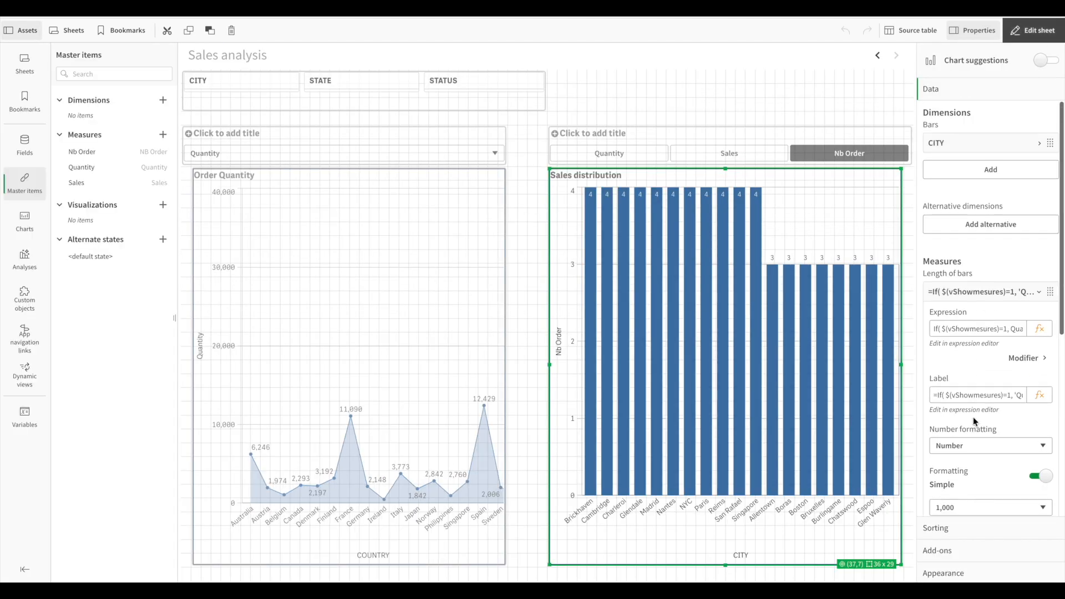
left_click(991, 171)
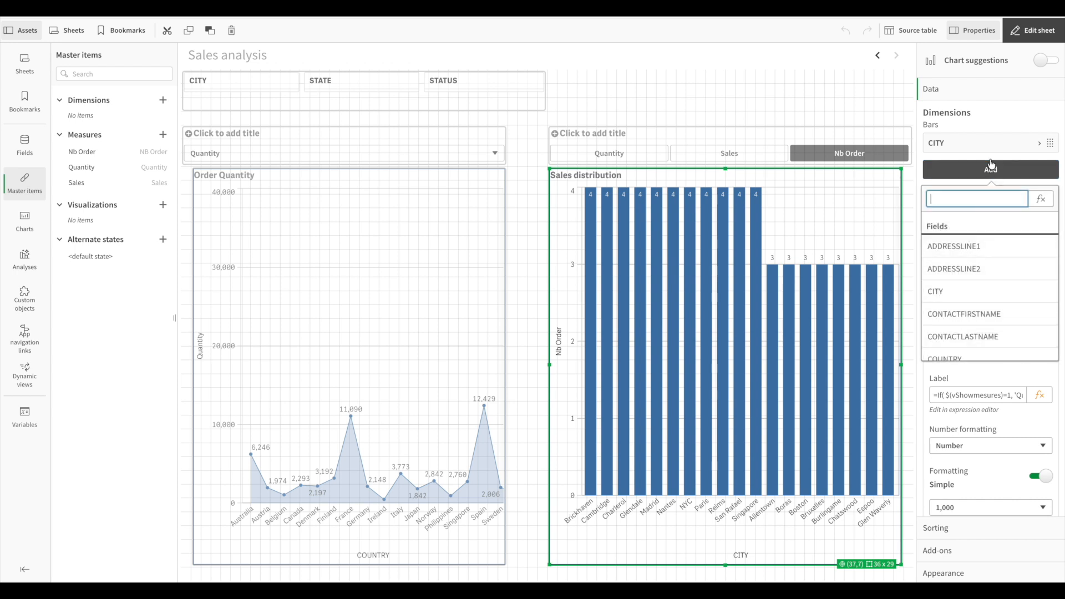
left_click(989, 160)
scroll(983, 391, "down", 6)
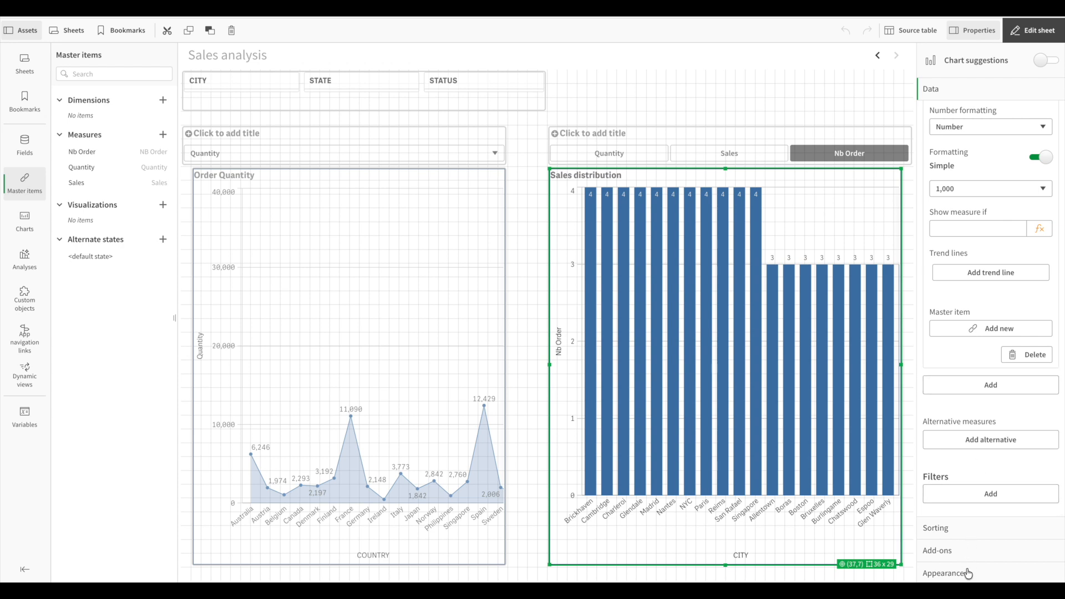
Step: Show the vShowmesures variable input above the Sales distribution chart as a drop down
left_click(738, 154)
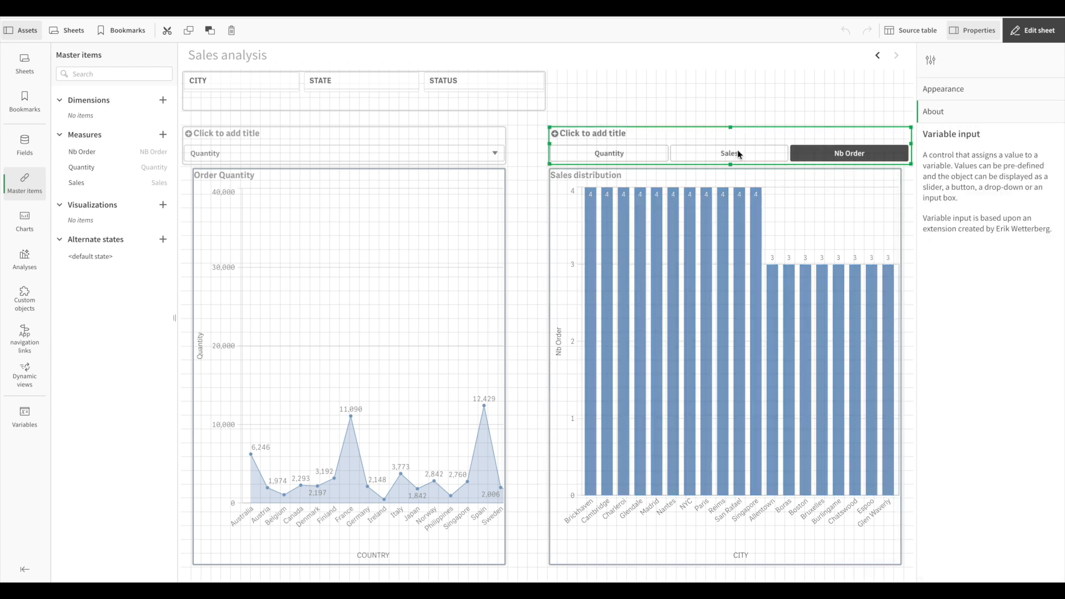
left_click(936, 90)
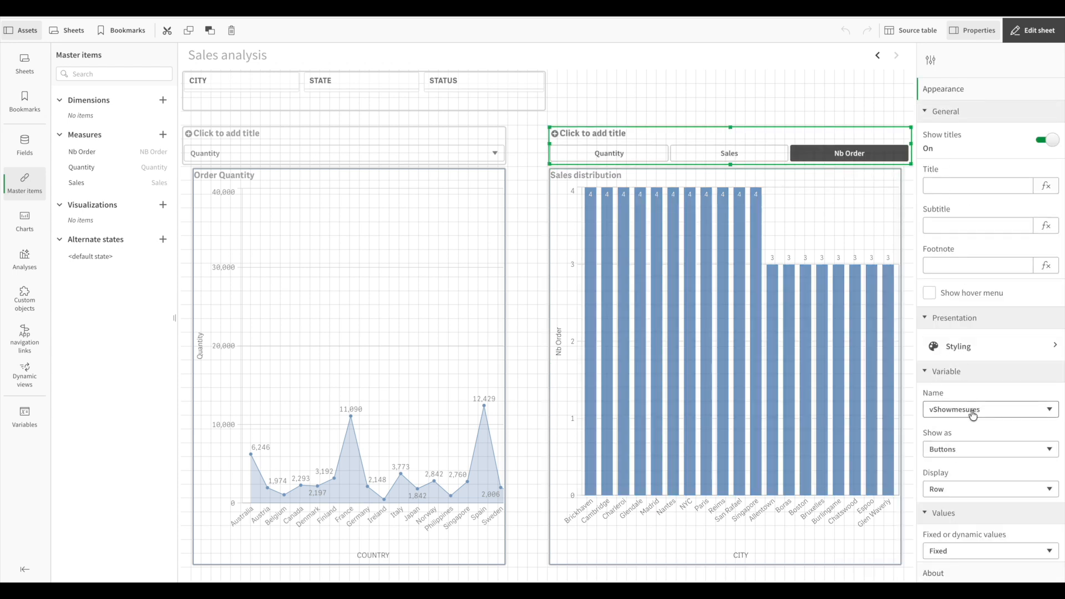
left_click(966, 449)
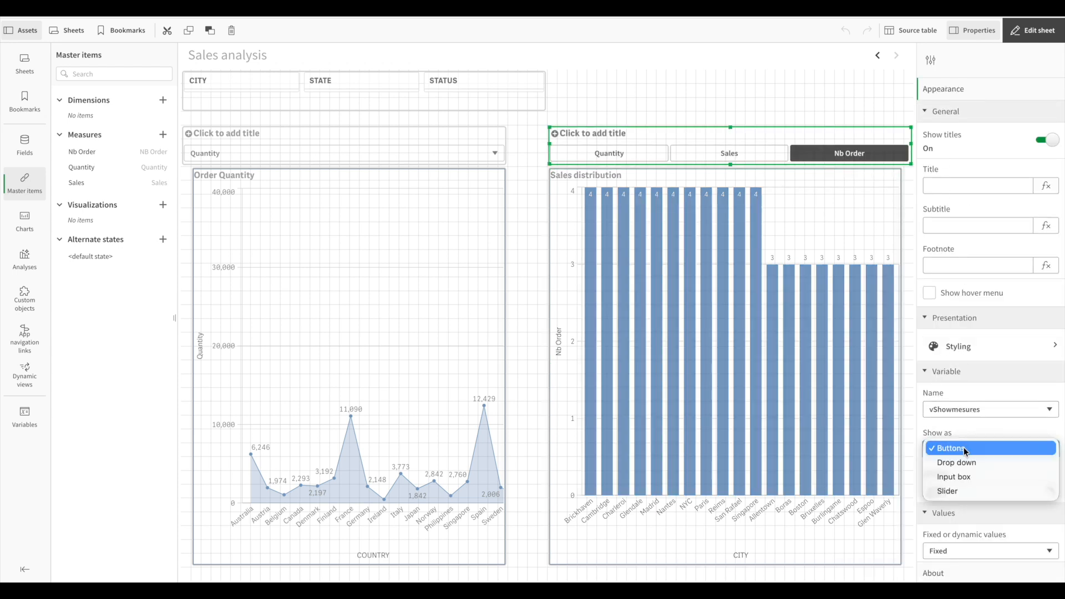
left_click(989, 464)
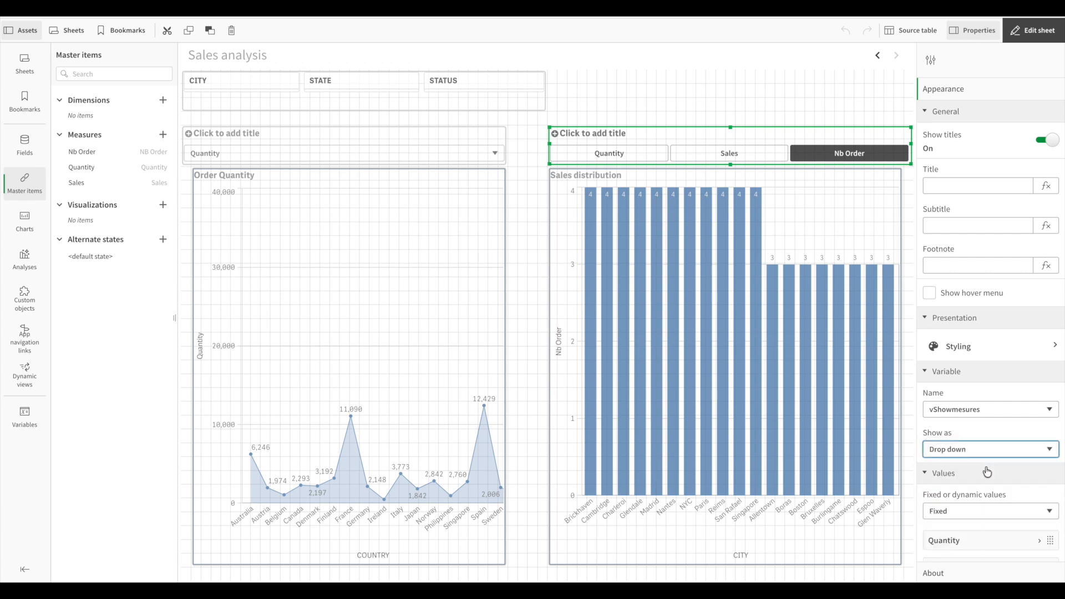
Step: Leave edit mode and choose Sales in the drop-down list above Sales distribution to test the chart
left_click(1033, 30)
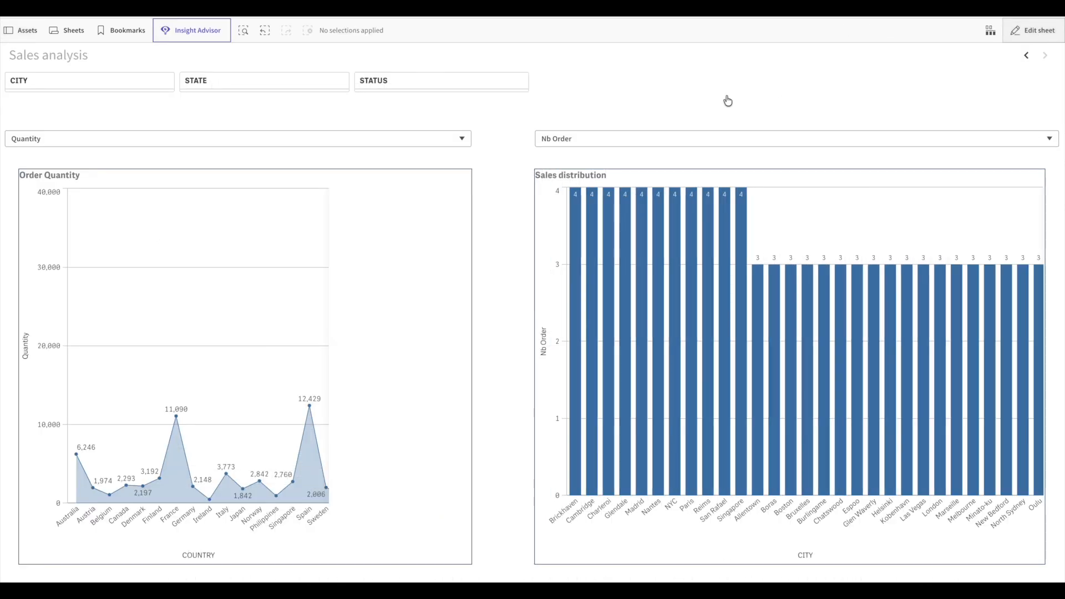
left_click(662, 139)
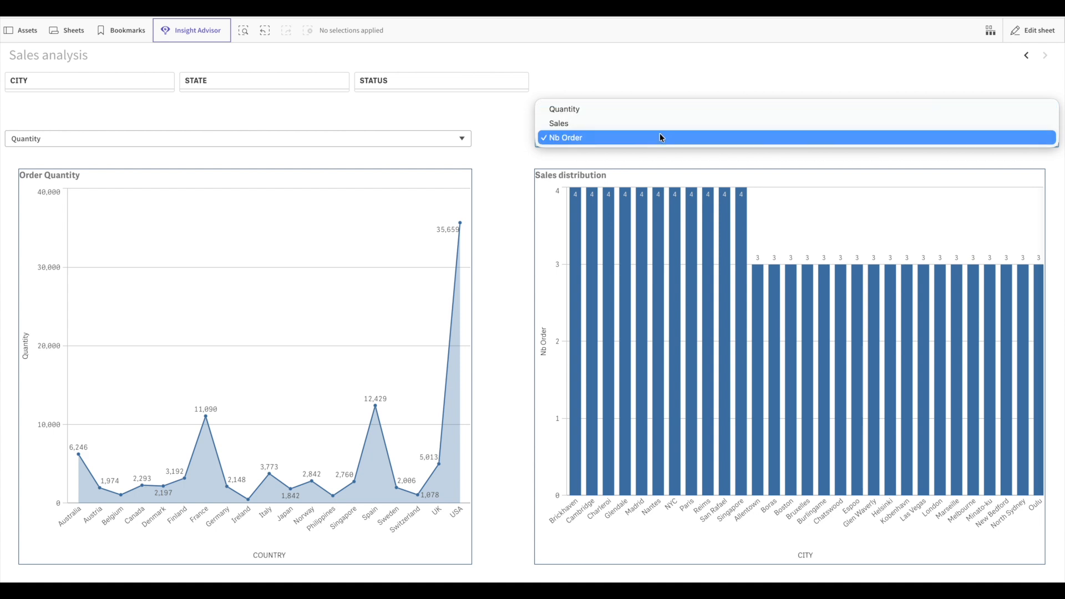
left_click(668, 122)
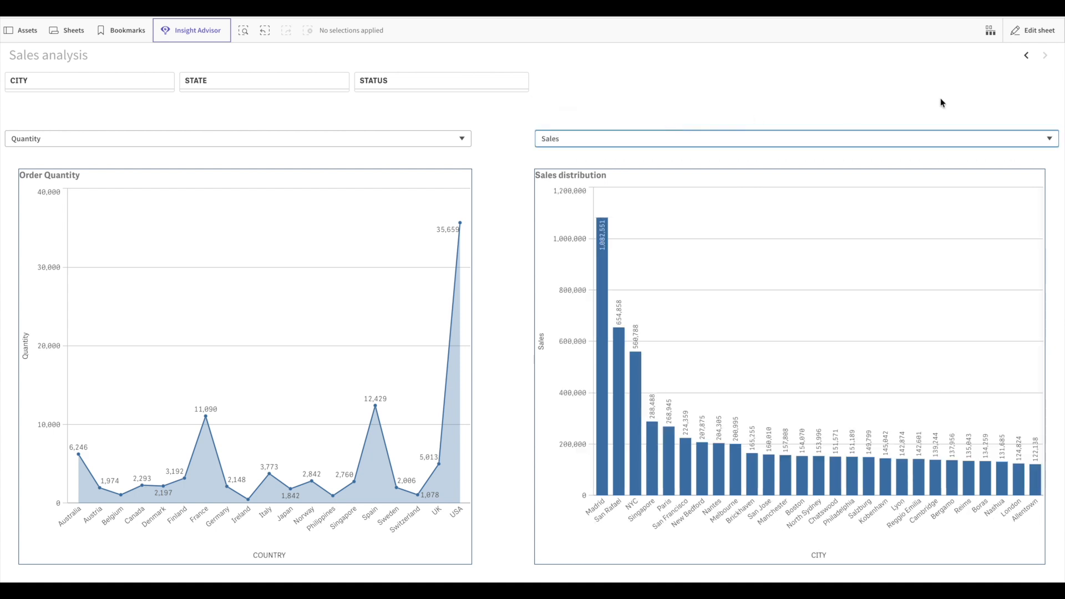
Step: Reopen the sheet for editing and show the vShowmesures variable input as an input box
left_click(1048, 36)
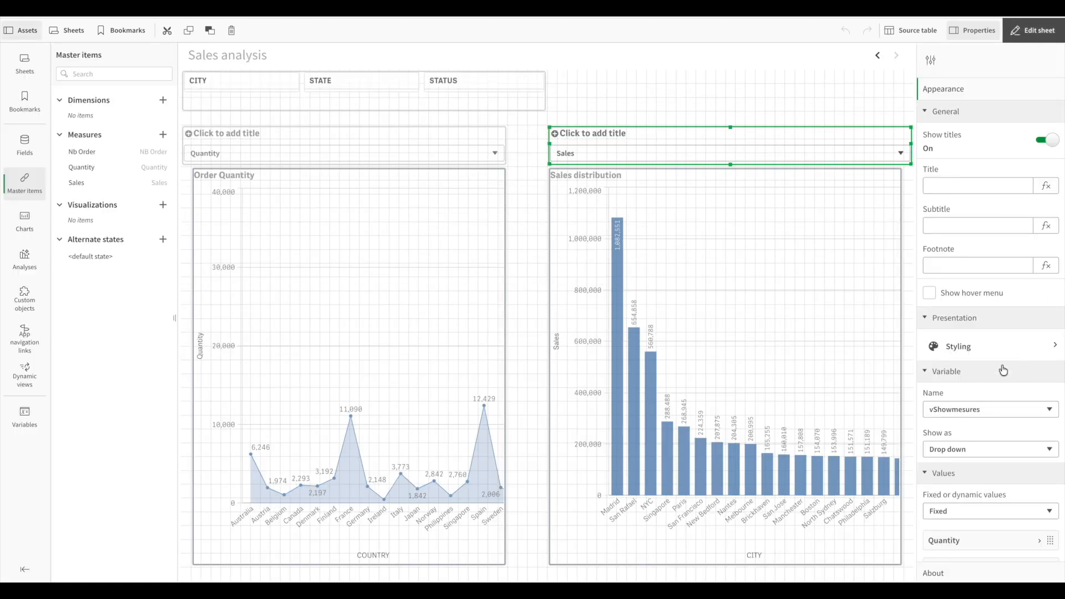
left_click(969, 453)
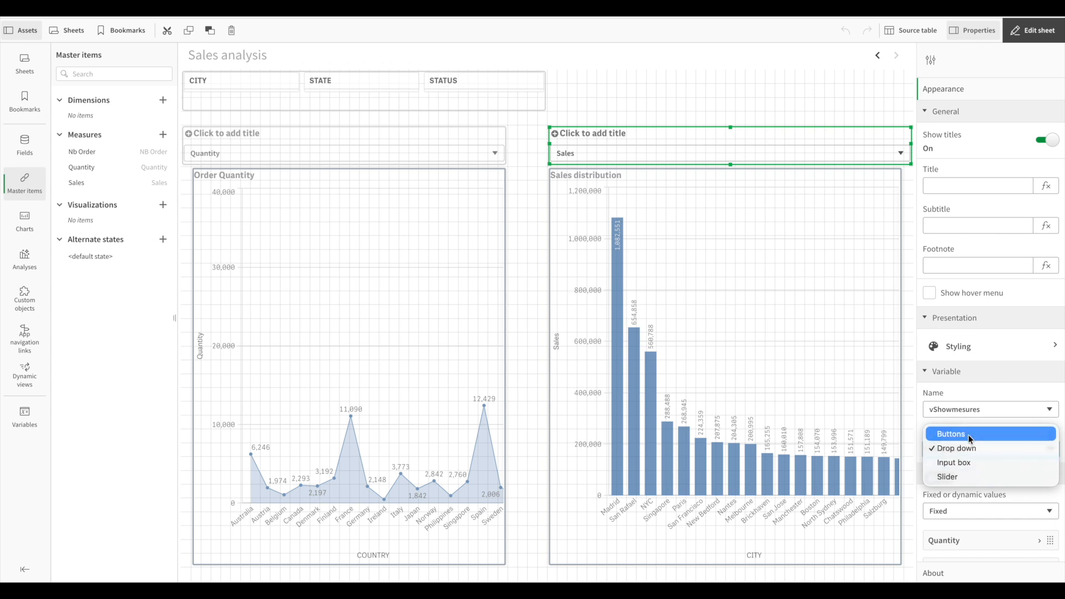
left_click(969, 465)
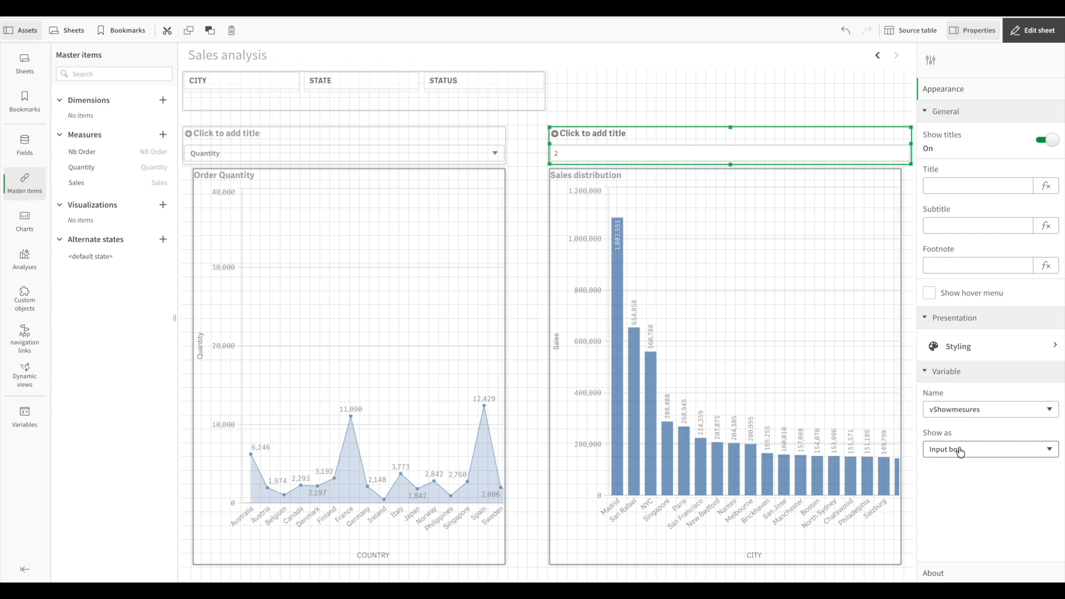
Step: Show the vShowmesures variable input as a slider and try its handle outside edit mode
left_click(960, 452)
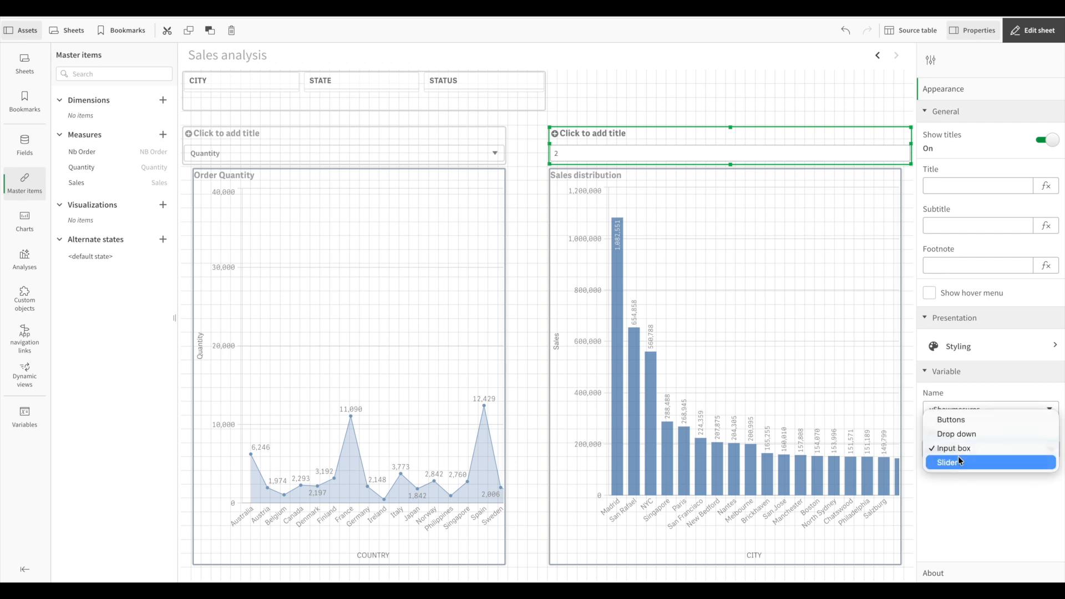
left_click(958, 464)
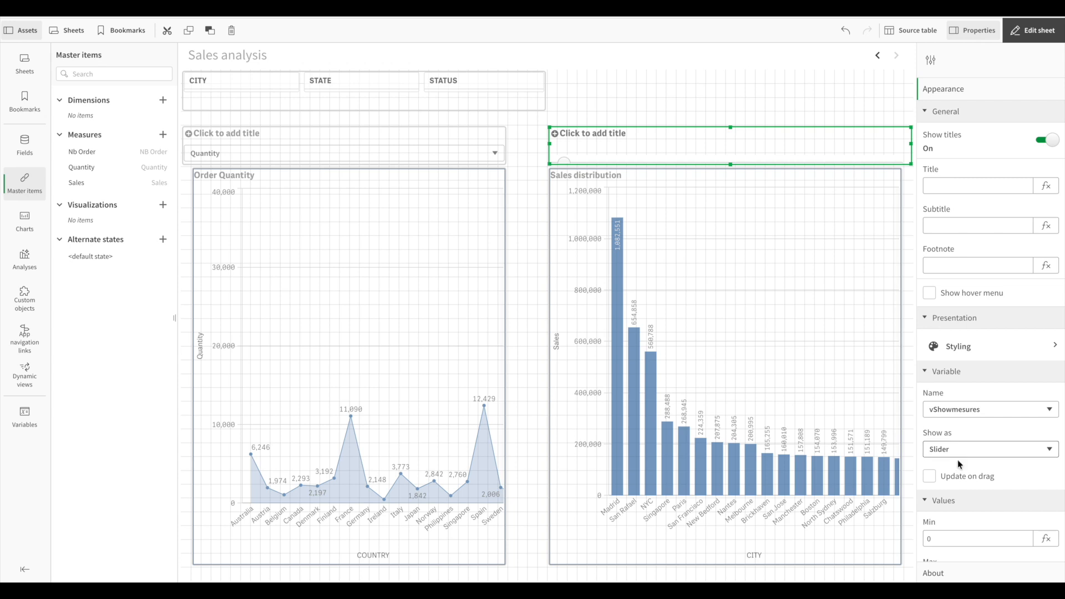
left_click(1037, 33)
mouse_move(555, 150)
left_mouse_down()
mouse_move(586, 151)
mouse_move(528, 149)
mouse_move(554, 153)
left_mouse_up()
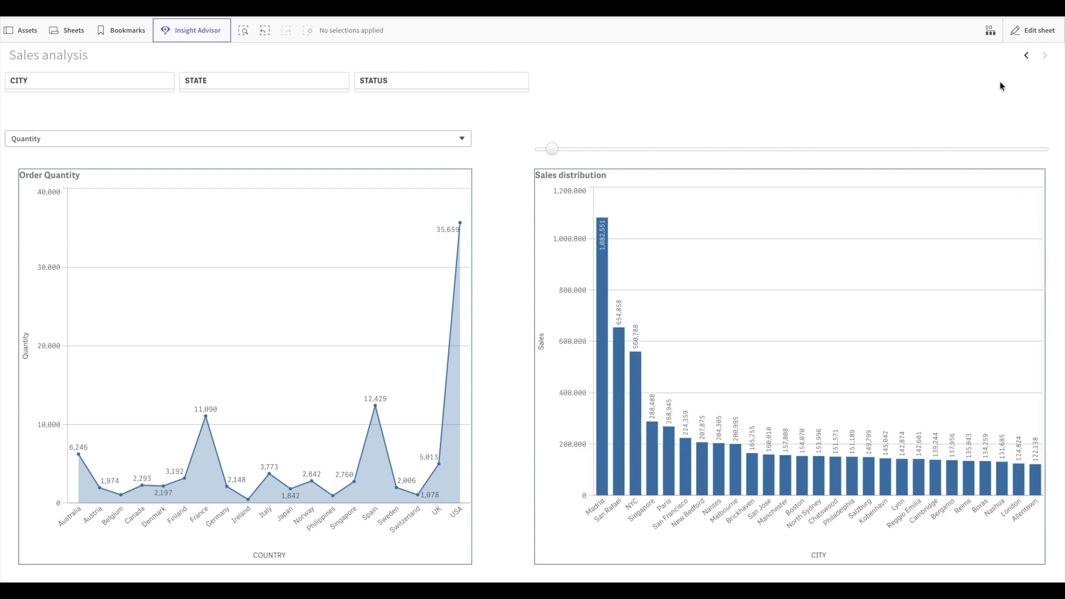
Step: Return to edit mode and show the vShowmesures variable input as buttons
left_click(1037, 33)
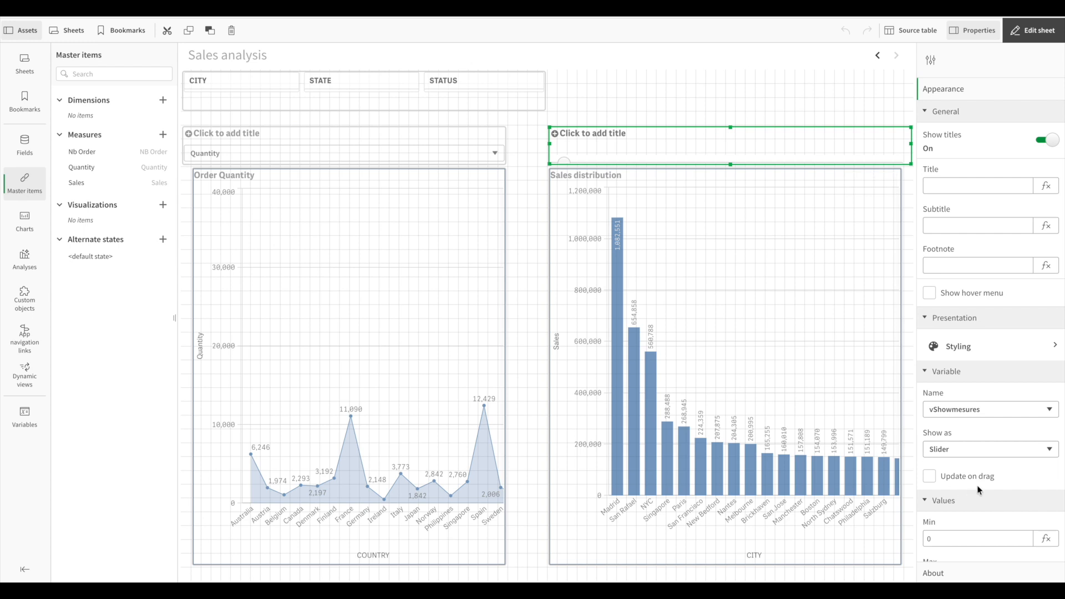
left_click(953, 450)
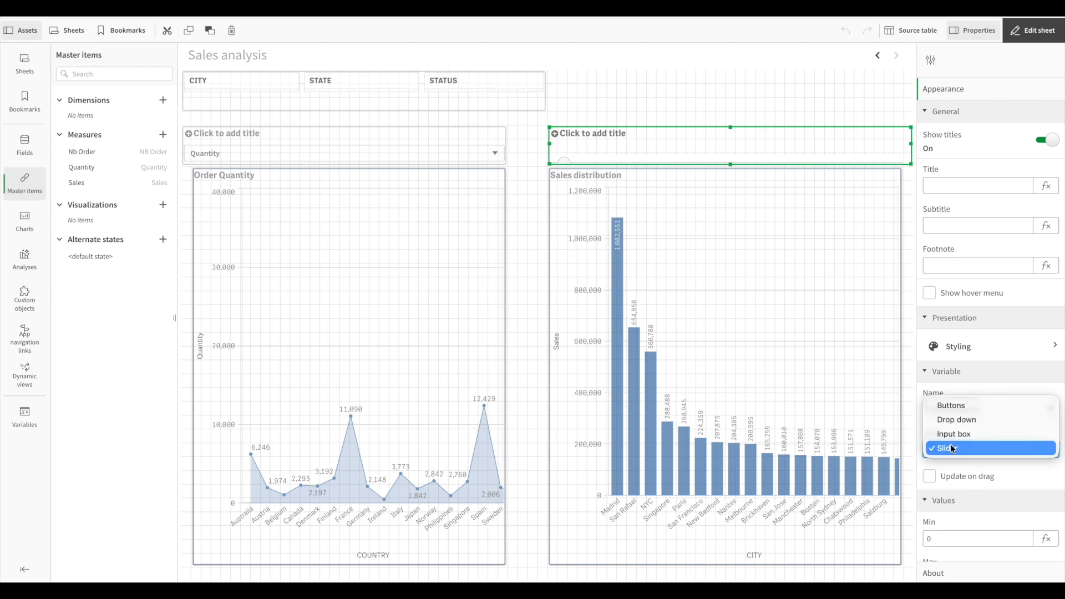
left_click(952, 406)
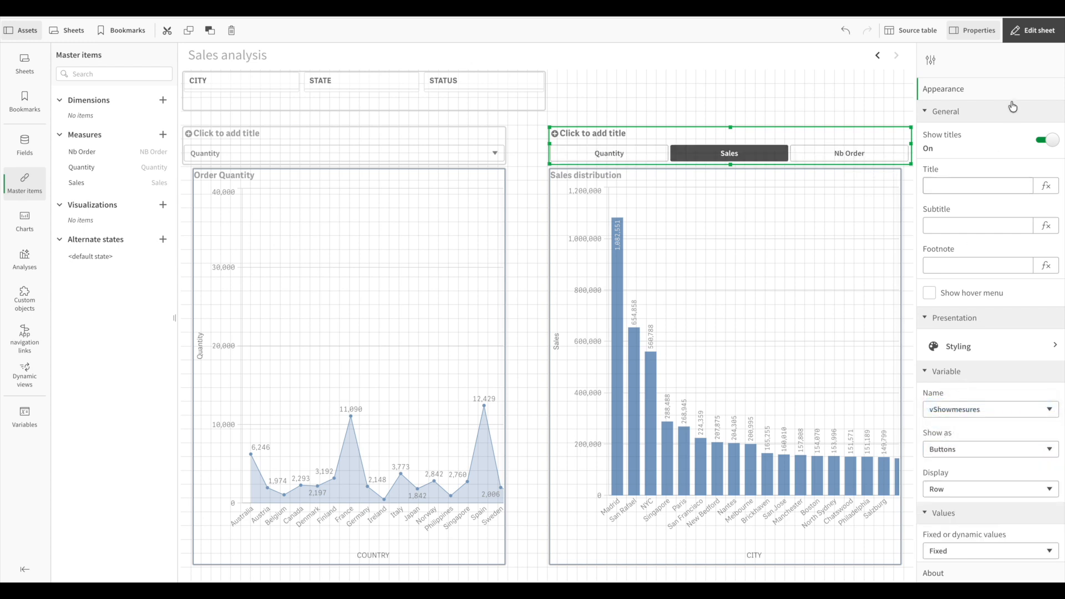
Step: Leave edit mode and test the restored Quantity, Nb Order and Sales buttons on the Sales distribution chart, ending on Quantity
left_click(1026, 39)
left_click(663, 138)
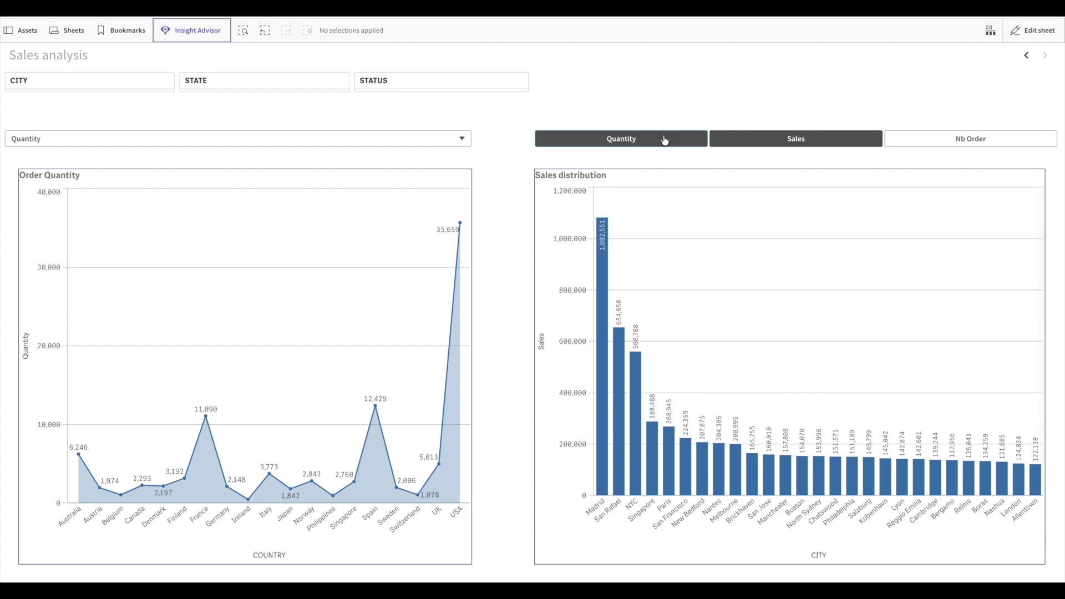
left_click(950, 143)
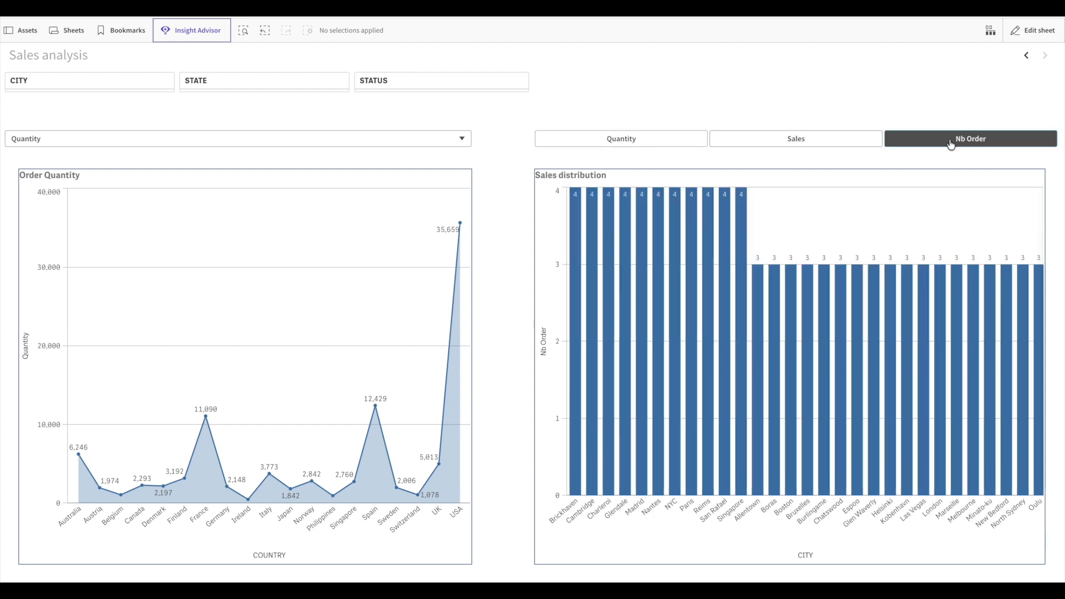
mouse_move(804, 350)
left_click(793, 136)
left_click(684, 142)
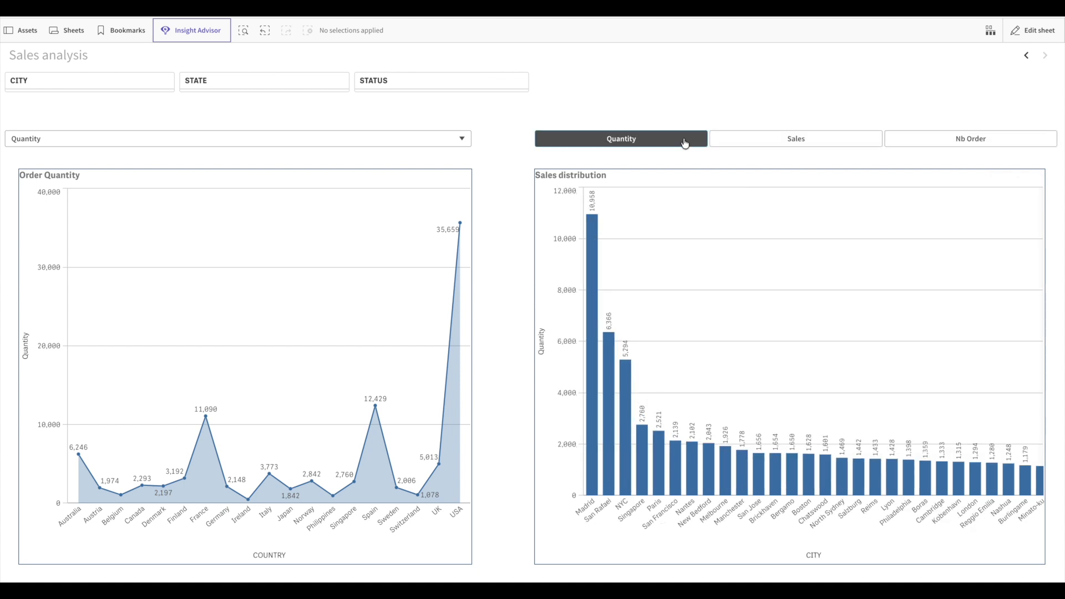